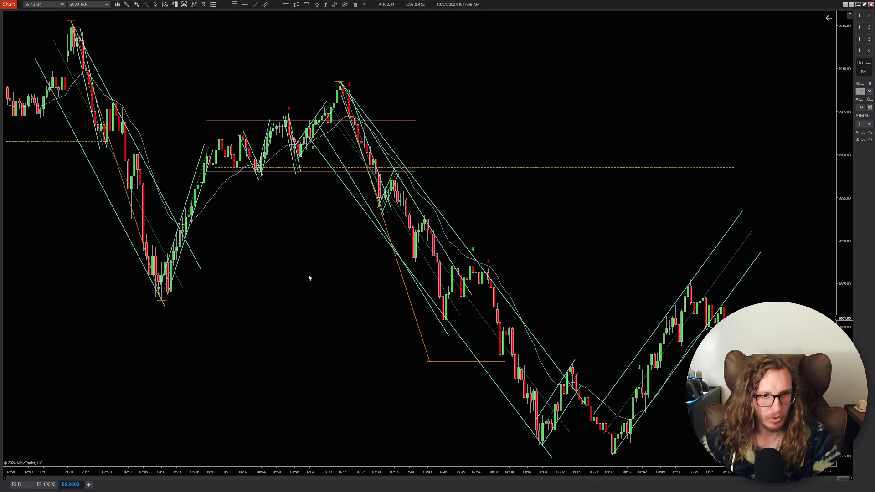
- Examine the start of the Oct 21 session on the ES 2000-tick chart, including the overnight decline and the rebound that follows
{"action": "scroll", "coordinate": [291, 272], "scroll_direction": "up", "scroll_amount": 3}
{"action": "left_click_drag", "start_coordinate": [191, 270], "coordinate": [451, 344]}
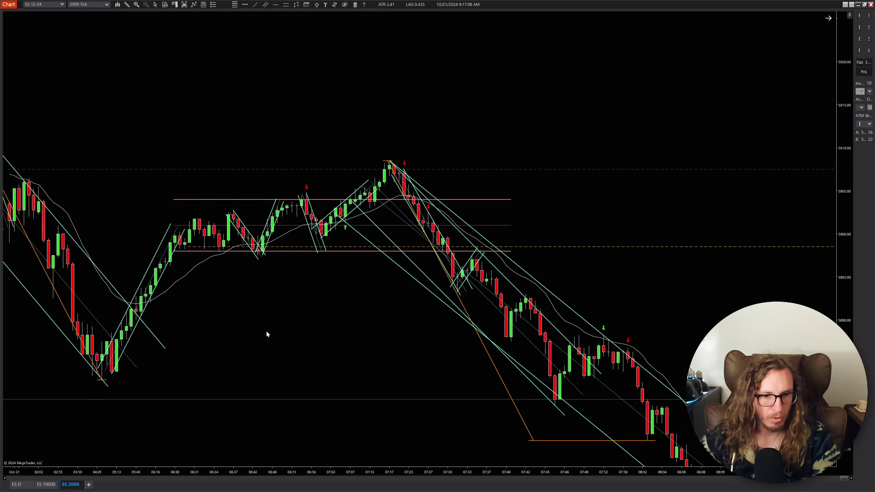
{"action": "left_click_drag", "start_coordinate": [266, 332], "coordinate": [545, 334]}
{"action": "left_click_drag", "start_coordinate": [488, 342], "coordinate": [610, 316]}
{"action": "scroll", "coordinate": [598, 315], "scroll_direction": "up", "scroll_amount": 2}
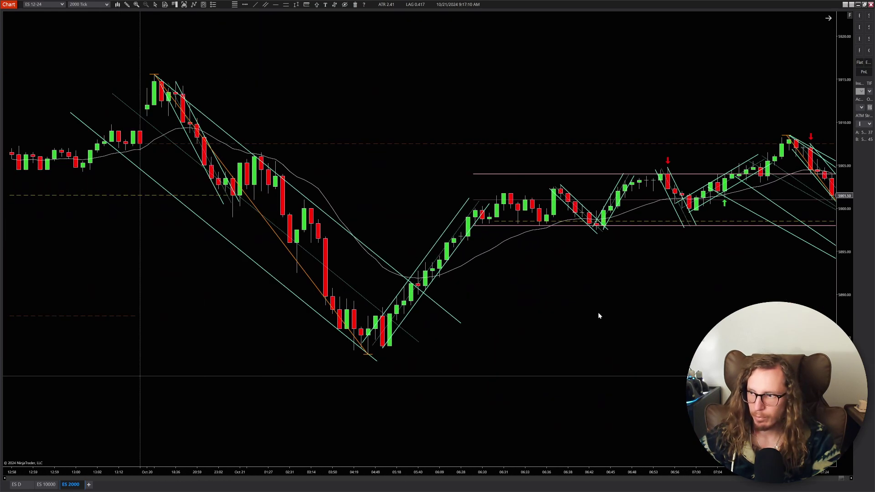
{"action": "left_click_drag", "start_coordinate": [844, 291], "coordinate": [752, 293]}
{"action": "left_click_drag", "start_coordinate": [597, 337], "coordinate": [776, 356]}
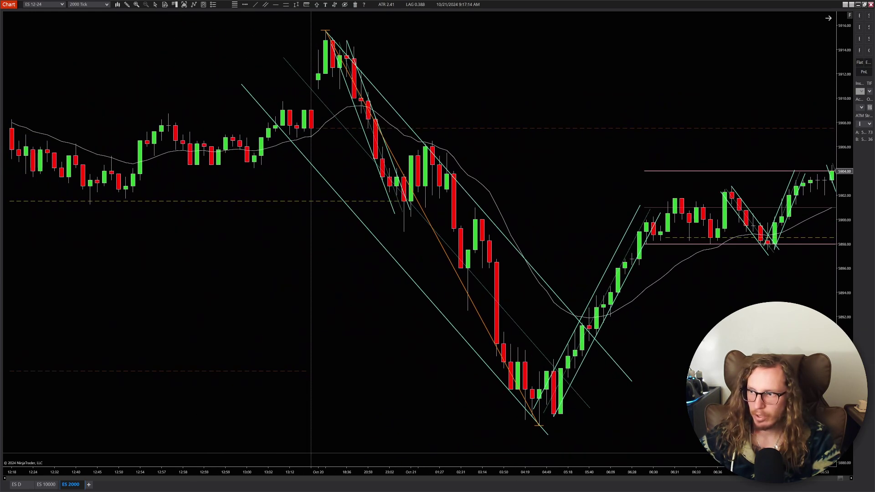
{"action": "scroll", "coordinate": [775, 356], "scroll_direction": "up", "scroll_amount": 1}
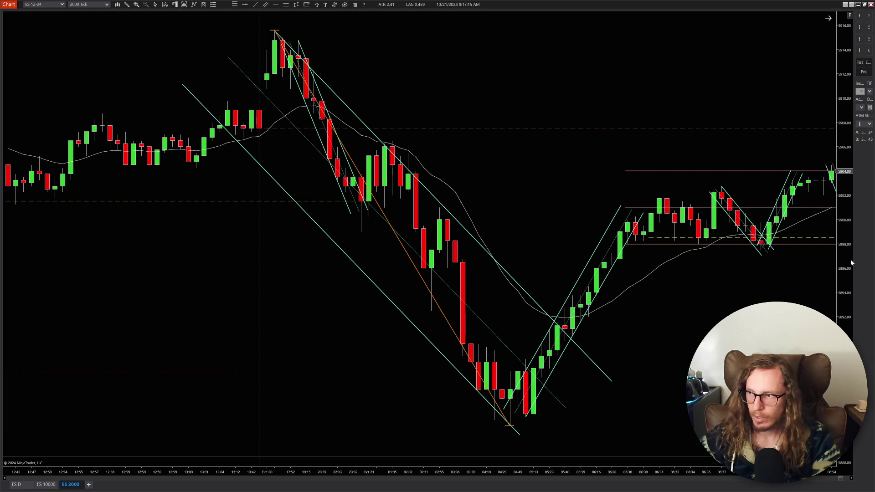
{"action": "left_click_drag", "start_coordinate": [843, 255], "coordinate": [845, 244]}
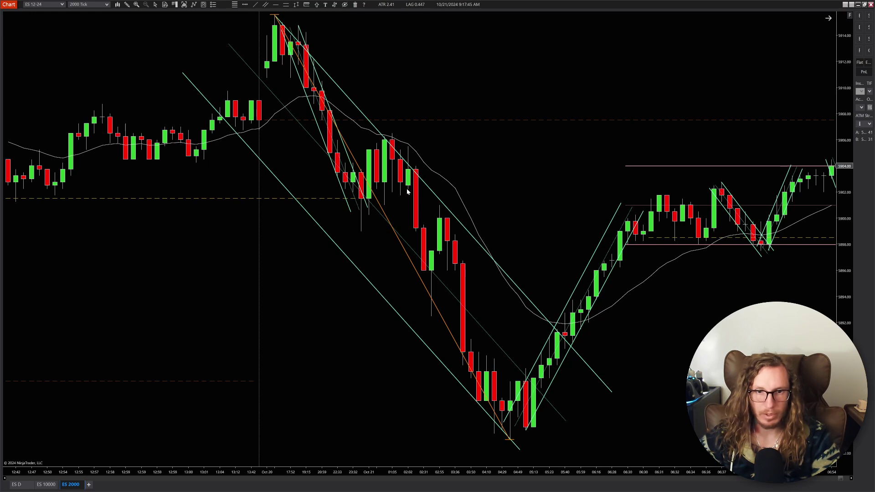
- Place a red down arrow above the 02:02 bar on Oct 21, near the moving average
{"action": "mouse_move", "coordinate": [407, 191]}
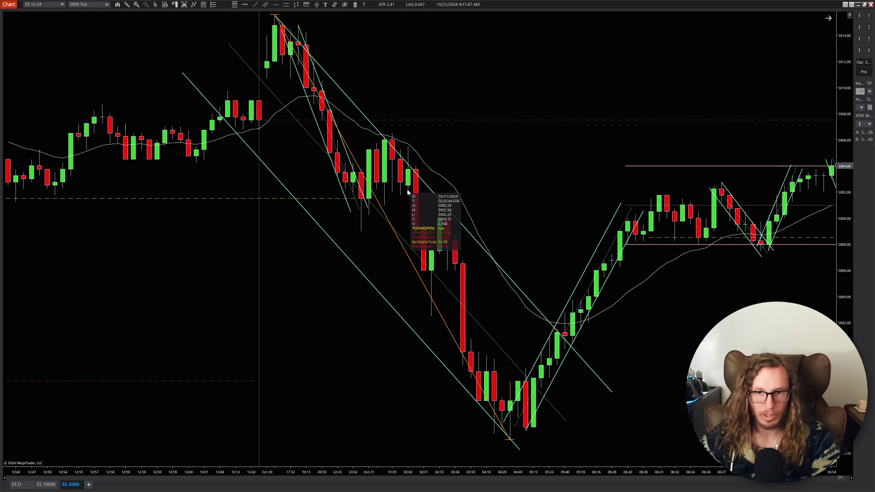
{"action": "left_click", "coordinate": [317, 5]}
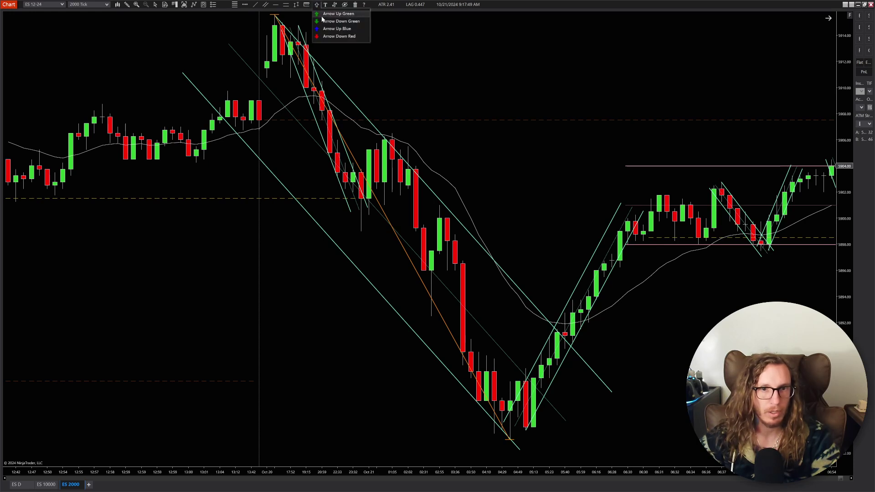
{"action": "left_click", "coordinate": [339, 36]}
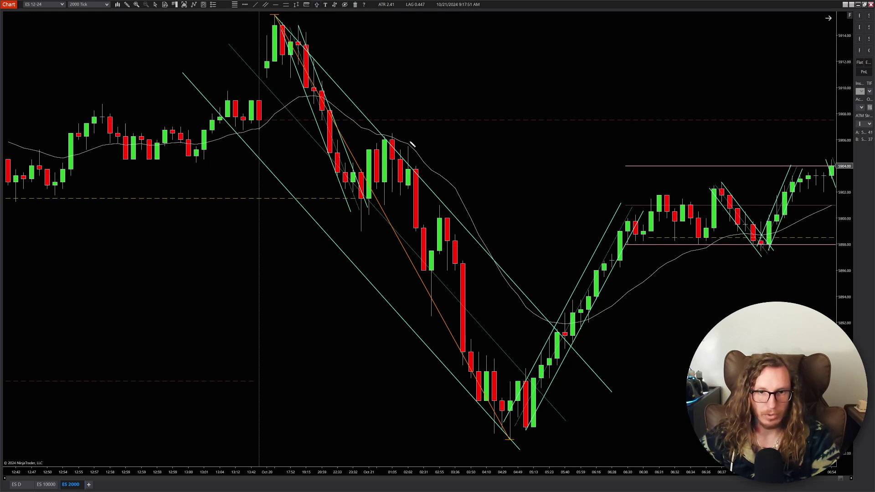
{"action": "left_click", "coordinate": [409, 141]}
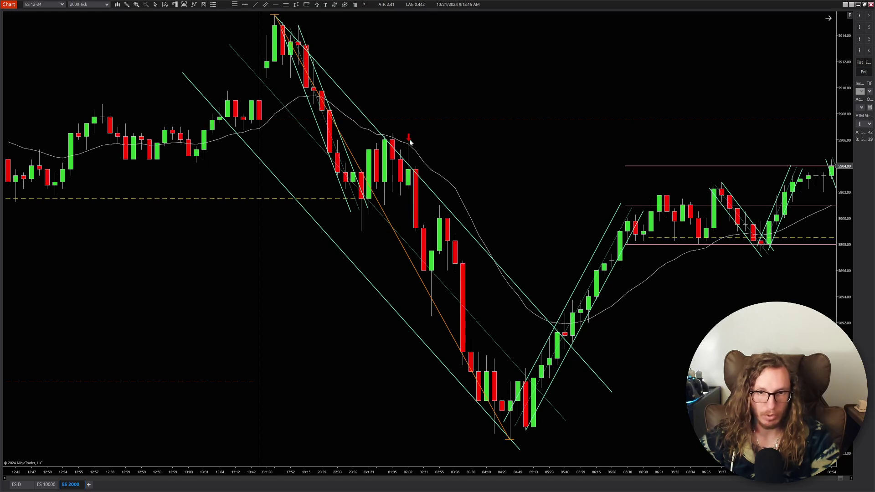
- Examine the bars following the 02:02 short marker, from the overnight low through the rally and trading range to the morning high
{"action": "middle_click", "coordinate": [409, 181]}
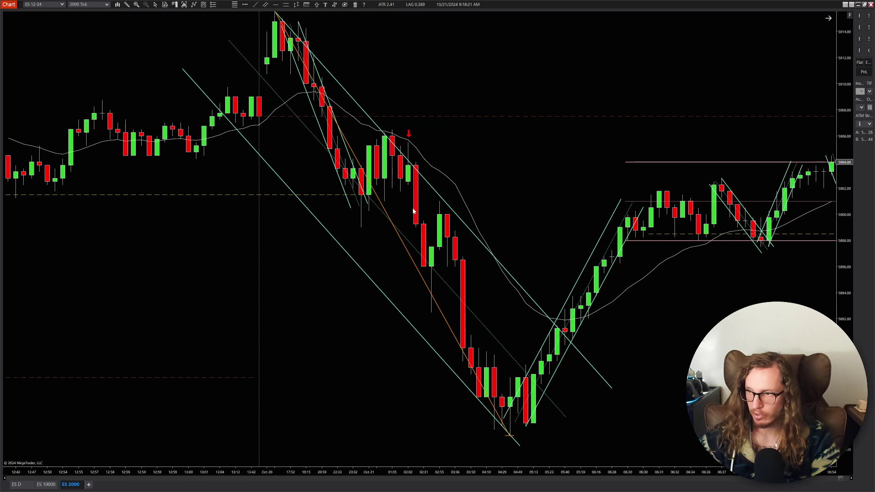
{"action": "scroll", "coordinate": [400, 198], "scroll_direction": "up", "scroll_amount": 2}
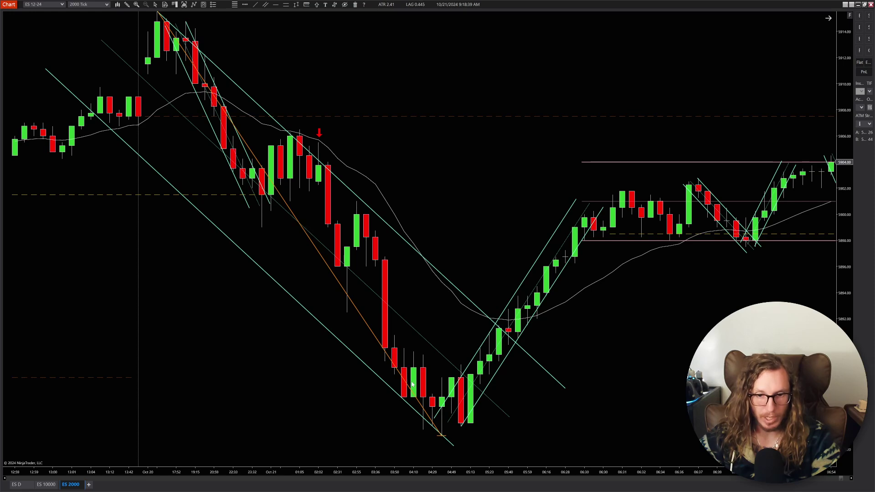
{"action": "middle_click", "coordinate": [441, 426]}
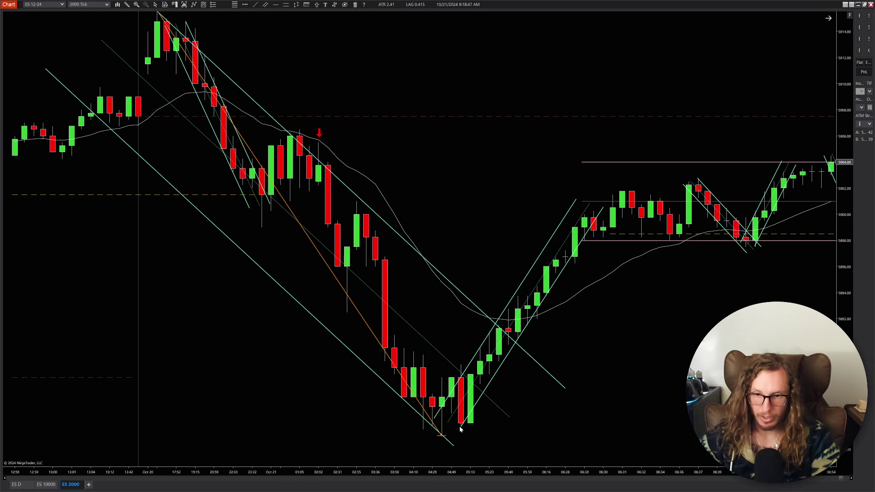
{"action": "middle_click", "coordinate": [520, 328]}
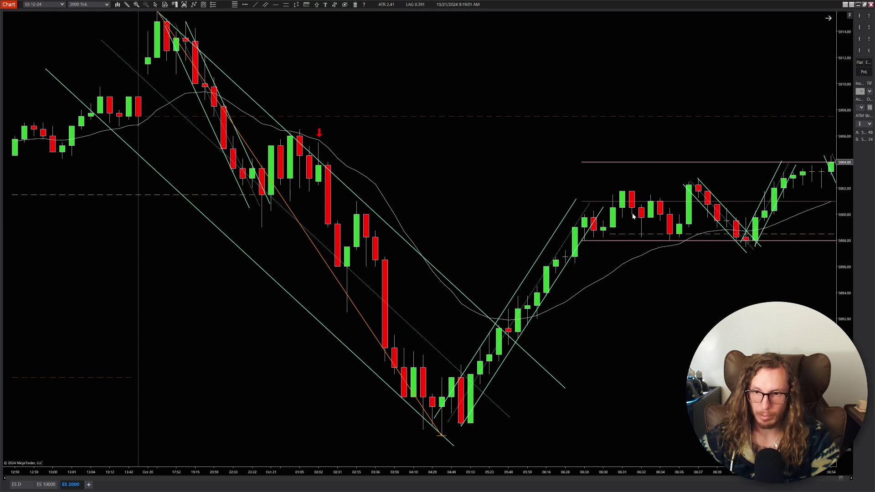
{"action": "scroll", "coordinate": [624, 264], "scroll_direction": "down", "scroll_amount": 5}
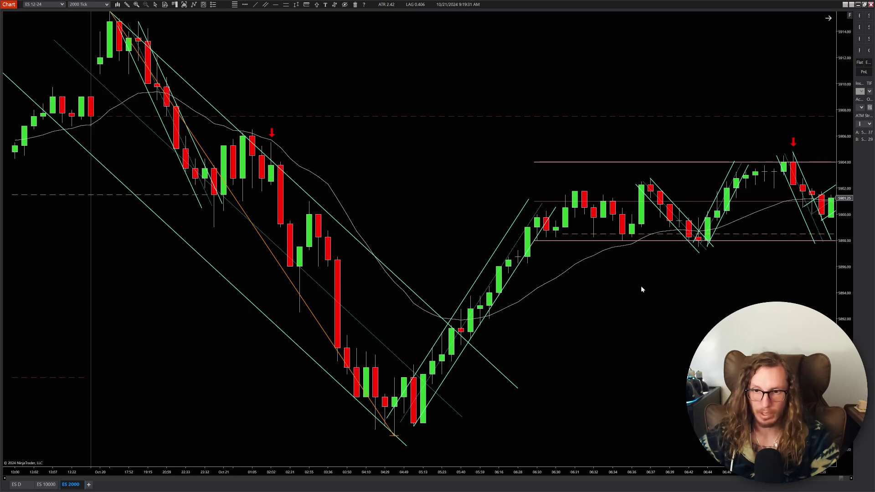
{"action": "left_click_drag", "start_coordinate": [641, 289], "coordinate": [592, 286]}
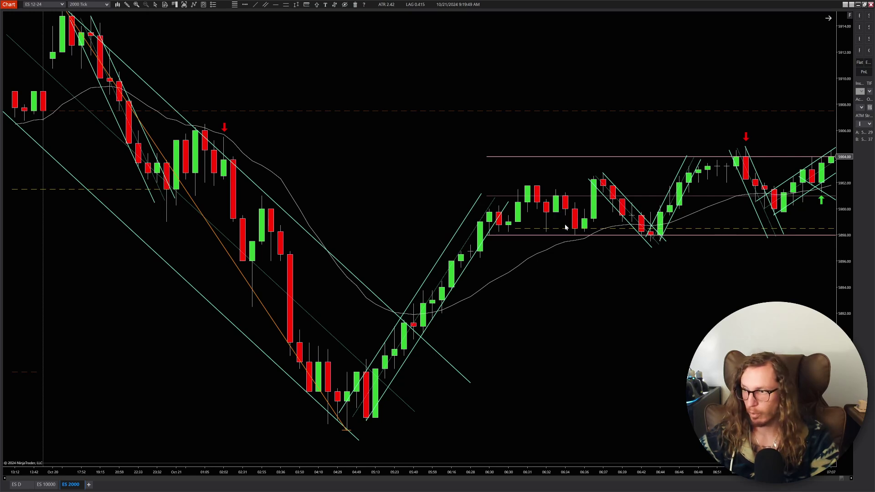
{"action": "left_click_drag", "start_coordinate": [586, 279], "coordinate": [527, 267]}
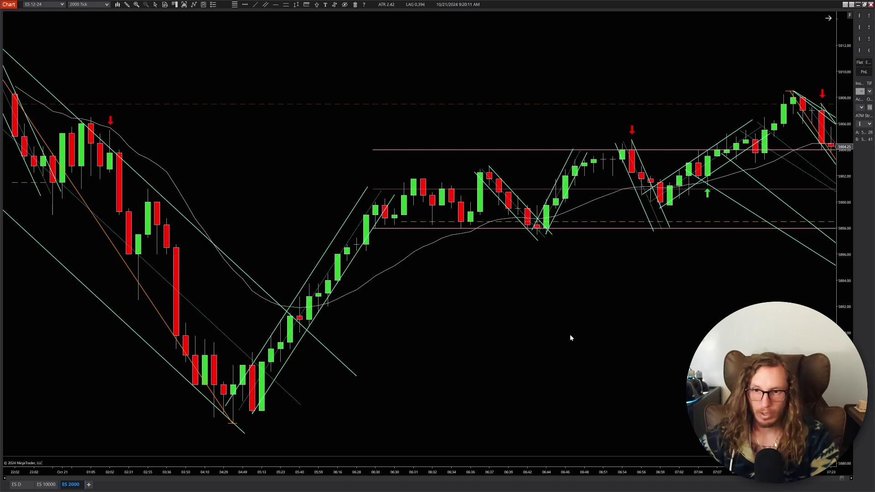
{"action": "left_click_drag", "start_coordinate": [566, 335], "coordinate": [522, 345]}
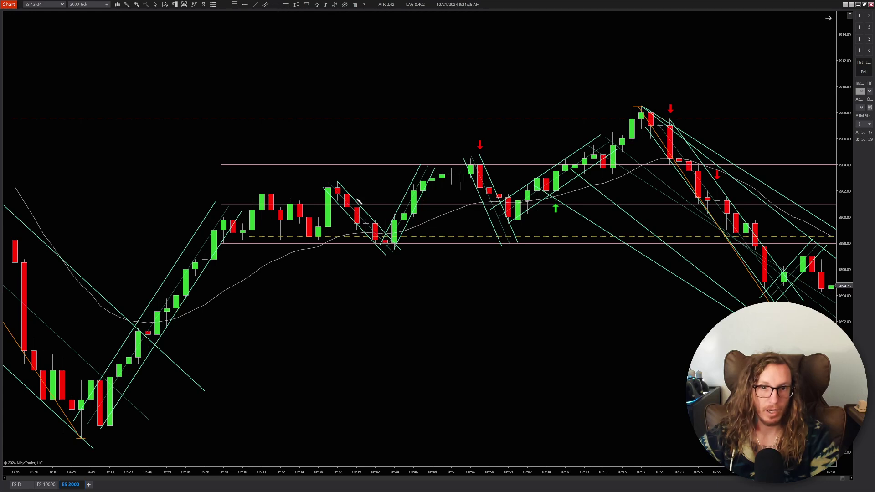
- Draw a horizontal reference line from the 06:37 swing high and a full-width one near 5902, deleting each from the chart
{"action": "left_click_drag", "start_coordinate": [327, 187], "coordinate": [489, 191]}
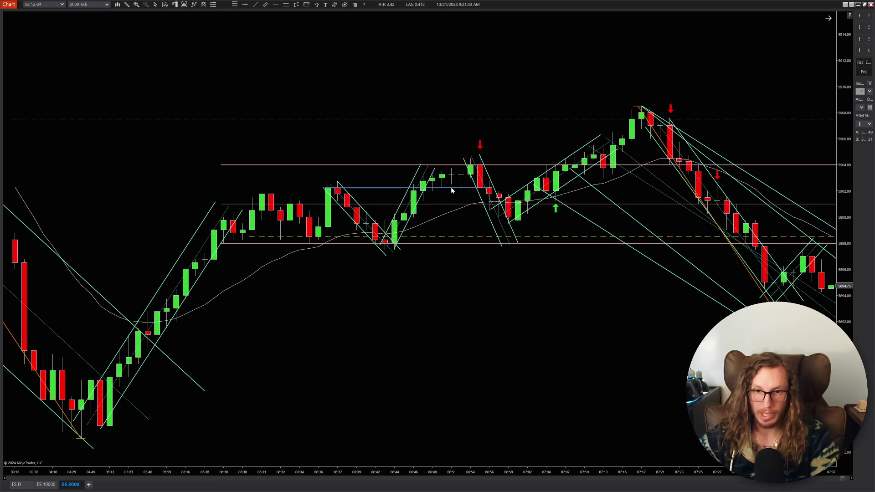
{"action": "key", "text": "Delete"}
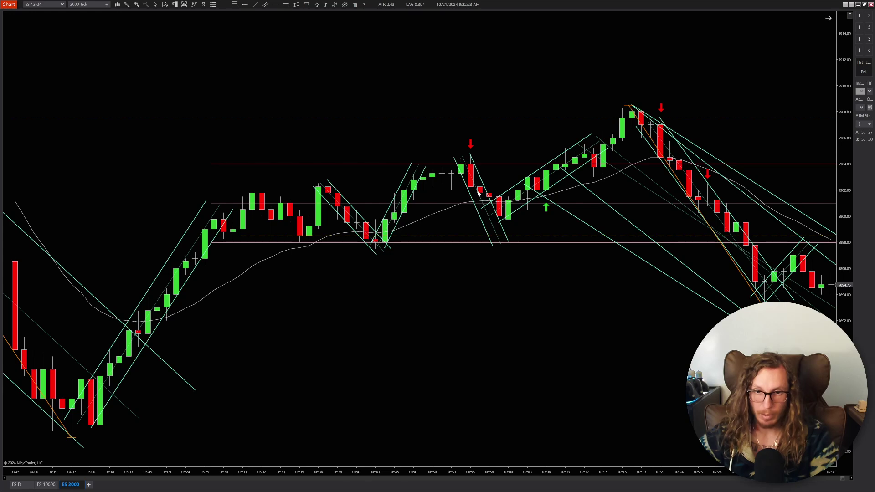
{"action": "scroll", "coordinate": [502, 320], "scroll_direction": "down", "scroll_amount": 4}
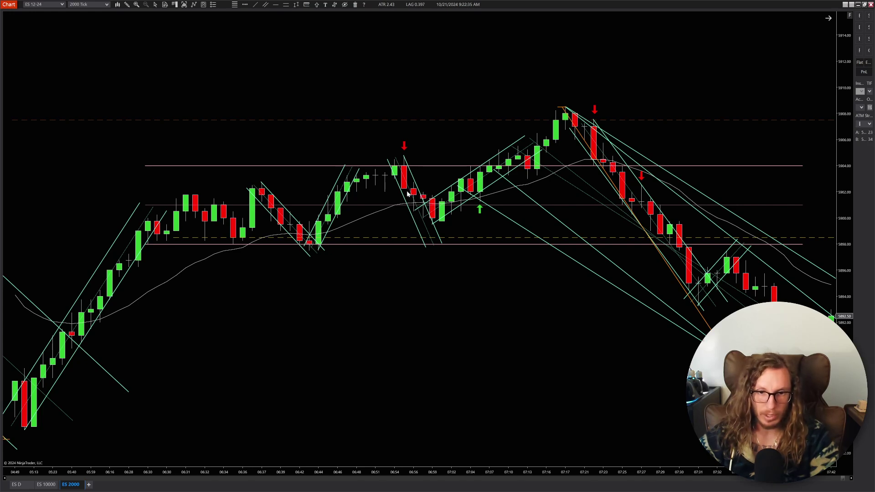
{"action": "left_click", "coordinate": [275, 4]}
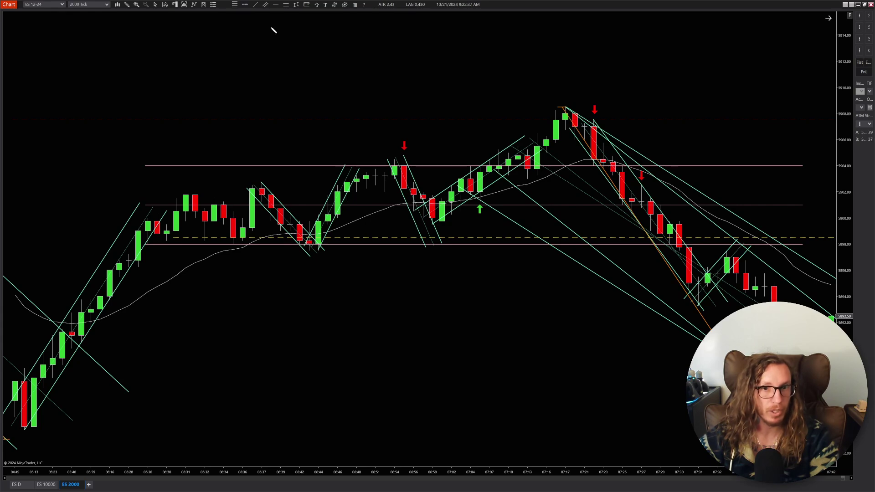
{"action": "left_click", "coordinate": [408, 192]}
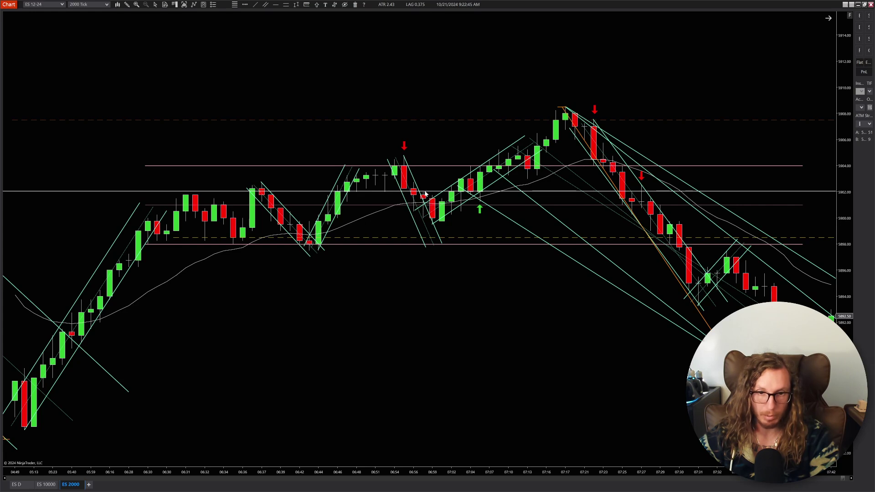
{"action": "key", "text": "Delete"}
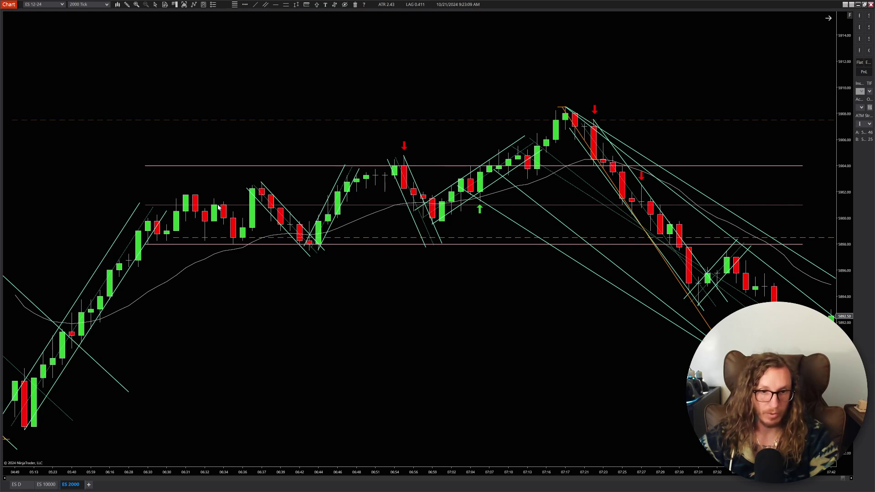
- Nudge the upper boundary of the trading-range channel at about 5904
{"action": "left_click", "coordinate": [432, 165]}
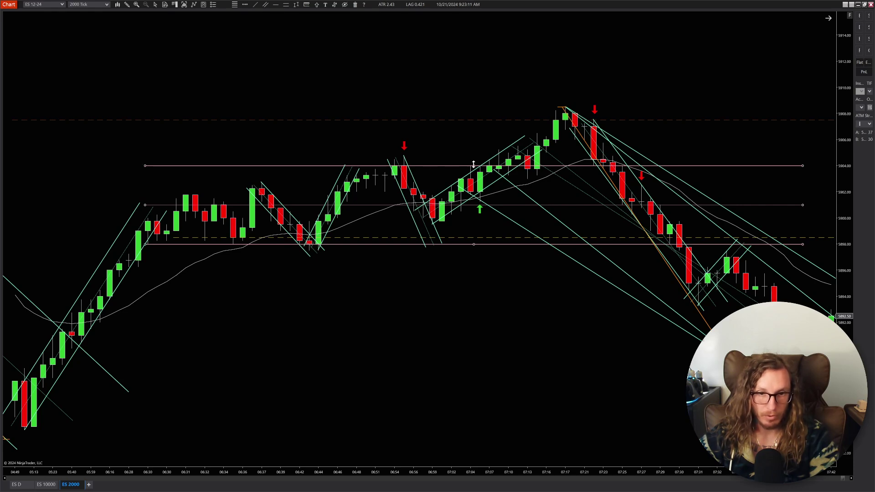
{"action": "left_click_drag", "start_coordinate": [473, 166], "coordinate": [473, 165]}
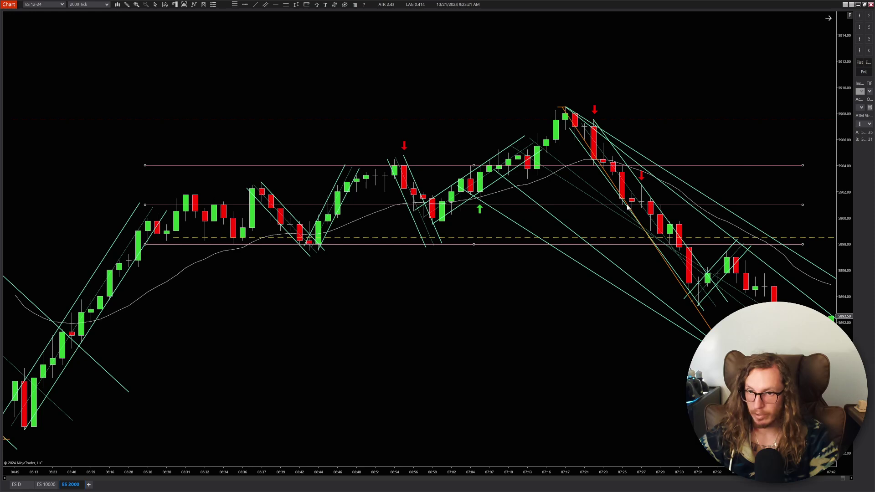
- Inspect the price data of the bars around the green up arrow near 07:06 and of the 07:12 bar in the rising channel
{"action": "scroll", "coordinate": [502, 323], "scroll_direction": "down", "scroll_amount": 3}
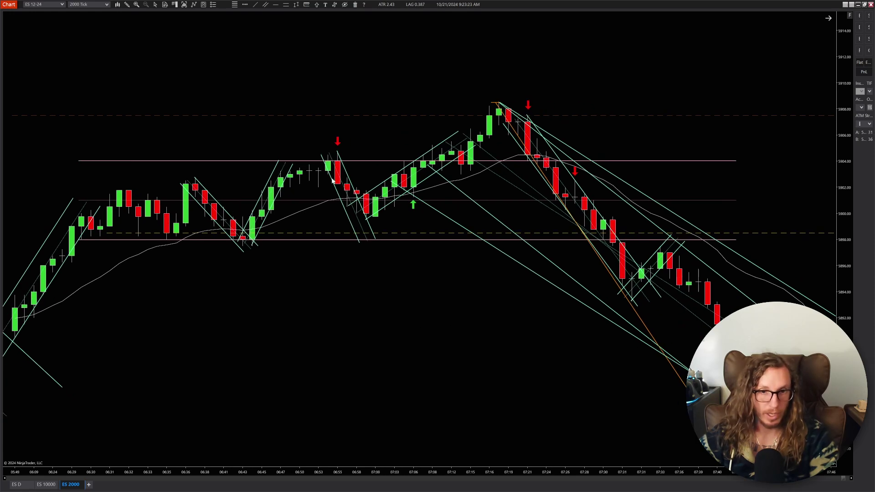
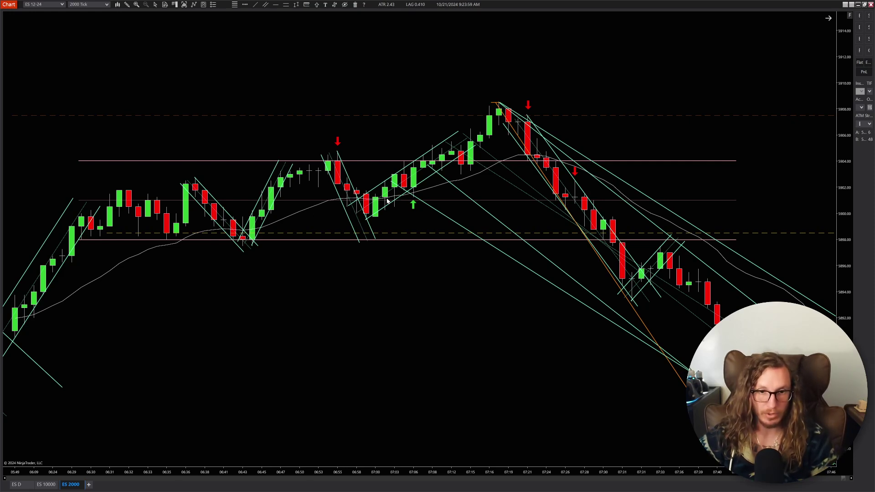
{"action": "scroll", "coordinate": [276, 261], "scroll_direction": "up", "scroll_amount": 5}
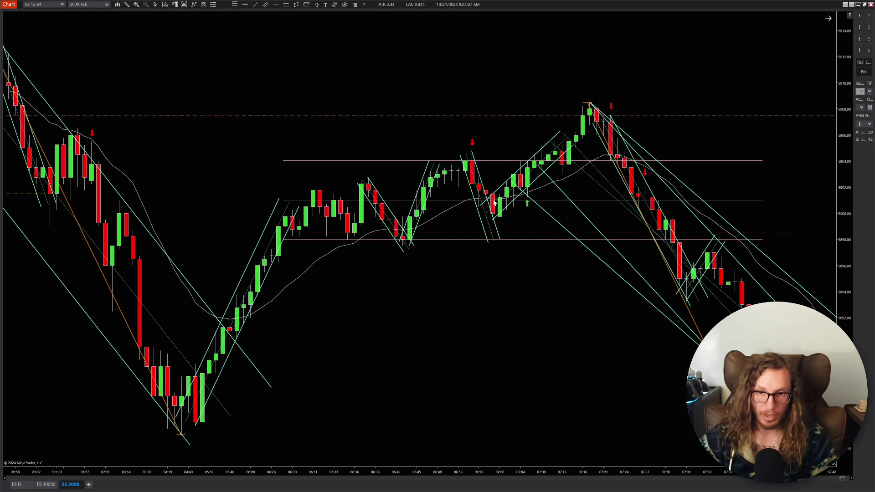
{"action": "scroll", "coordinate": [494, 203], "scroll_direction": "up", "scroll_amount": 2}
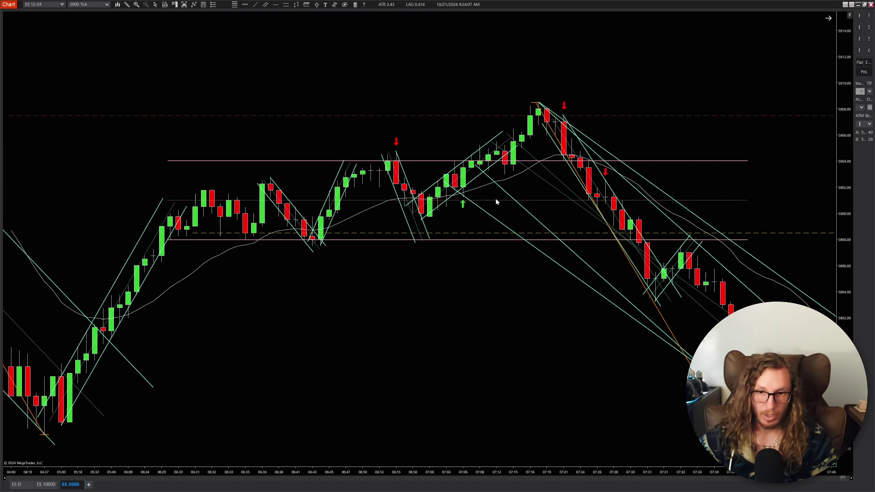
{"action": "middle_click", "coordinate": [456, 193]}
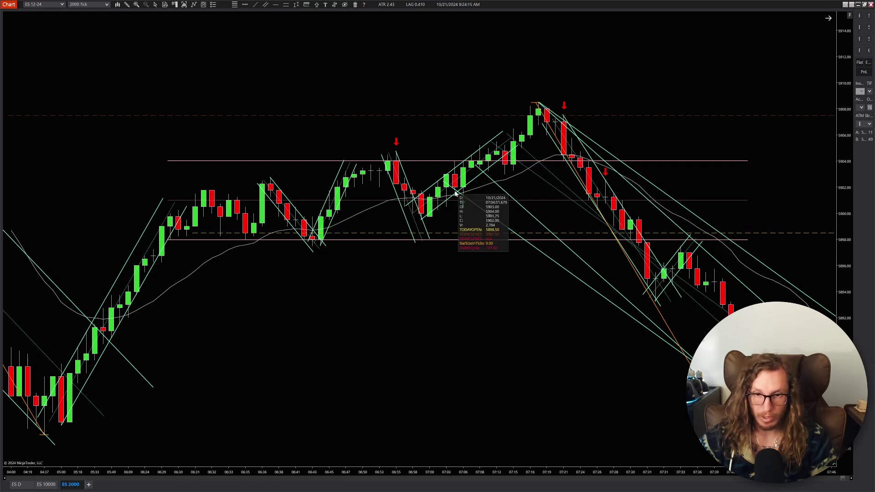
{"action": "middle_click", "coordinate": [463, 201]}
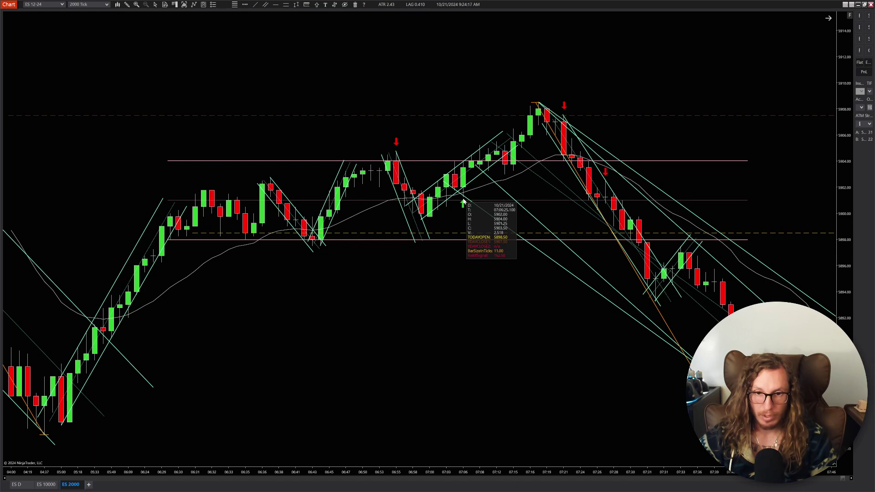
{"action": "scroll", "coordinate": [463, 202], "scroll_direction": "up", "scroll_amount": 1}
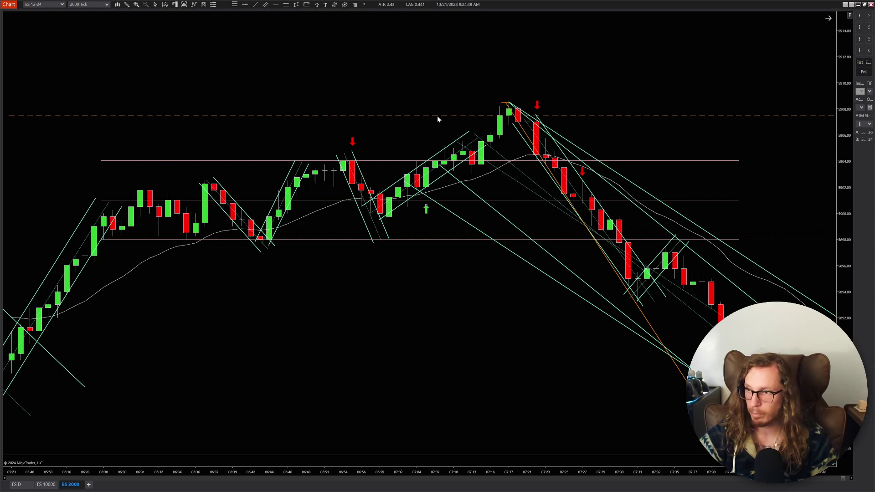
{"action": "scroll", "coordinate": [484, 182], "scroll_direction": "down", "scroll_amount": 5}
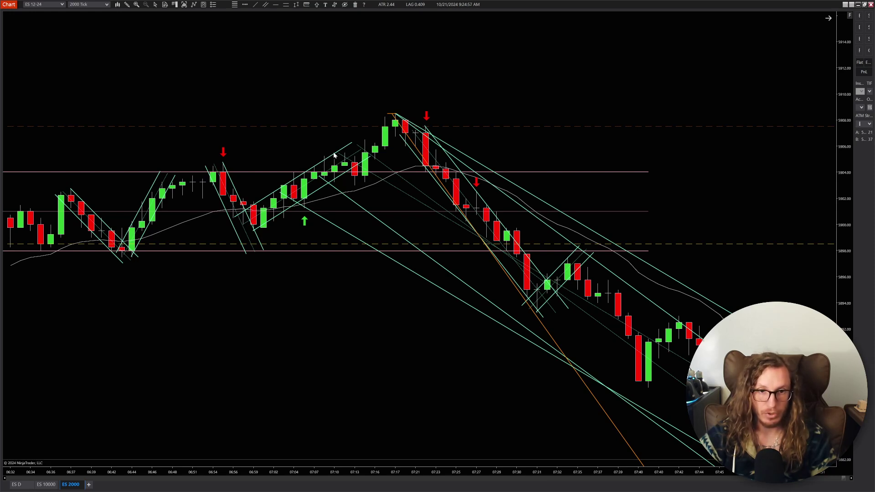
{"action": "middle_click", "coordinate": [344, 152]}
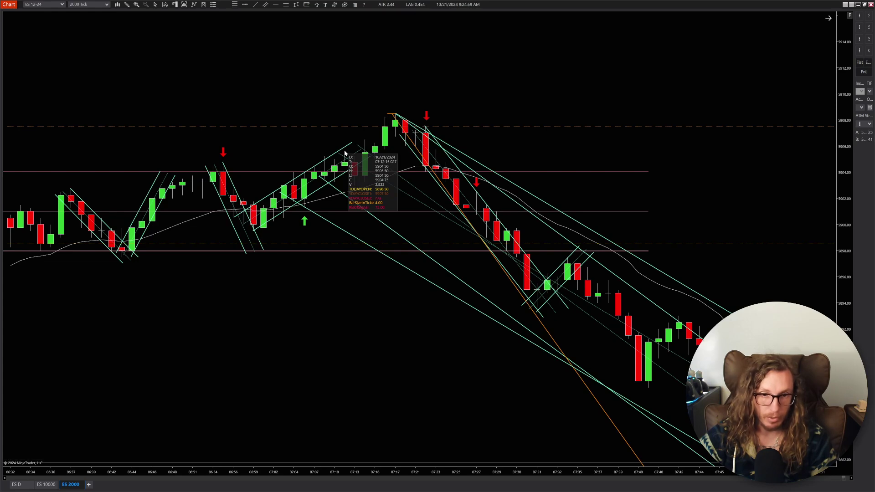
{"action": "middle_click", "coordinate": [303, 172]}
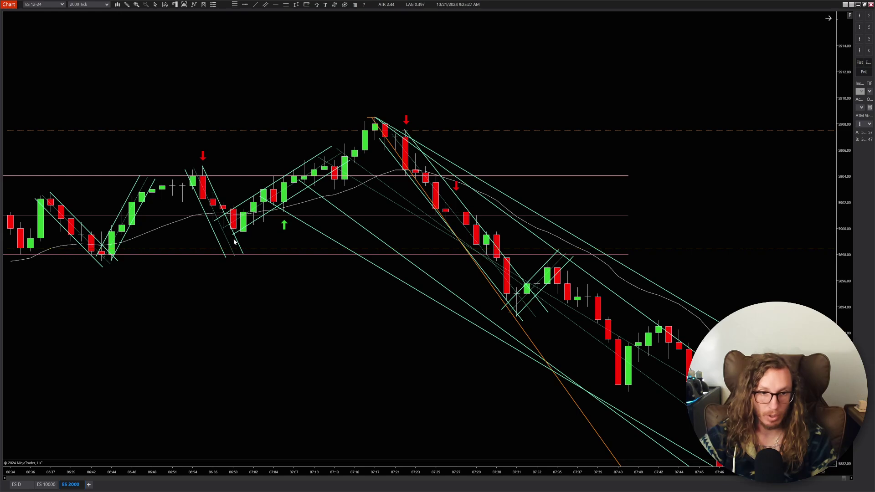
- Try raising the trading-range channel's upper boundary to the 06:55 swing high near 5905, and return it to about 5904
{"action": "scroll", "coordinate": [96, 253], "scroll_direction": "up", "scroll_amount": 5}
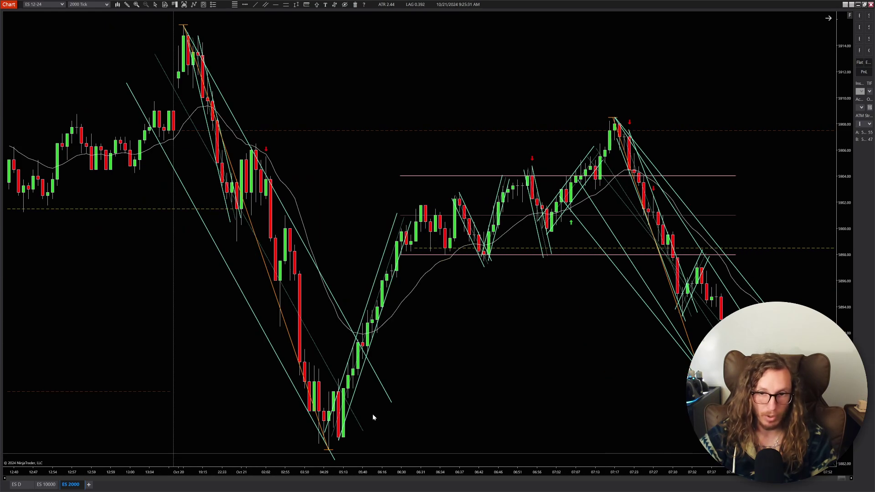
{"action": "scroll", "coordinate": [373, 413], "scroll_direction": "up", "scroll_amount": 3}
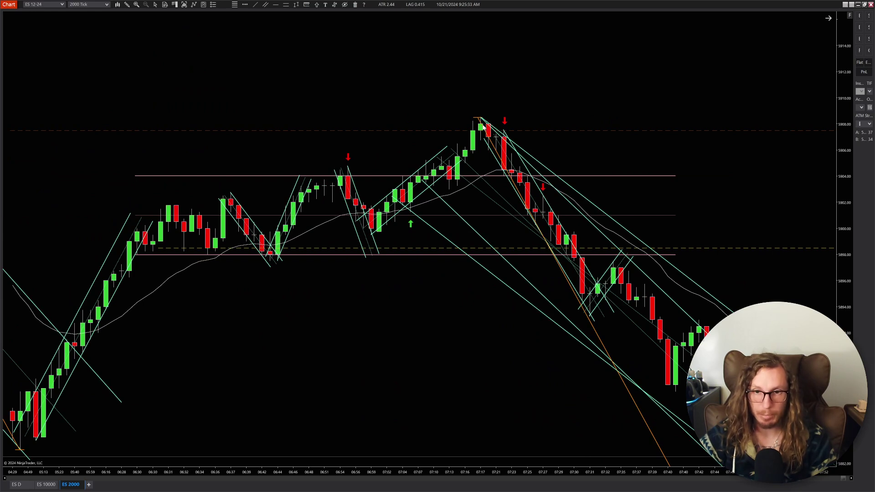
{"action": "scroll", "coordinate": [483, 128], "scroll_direction": "up", "scroll_amount": 1}
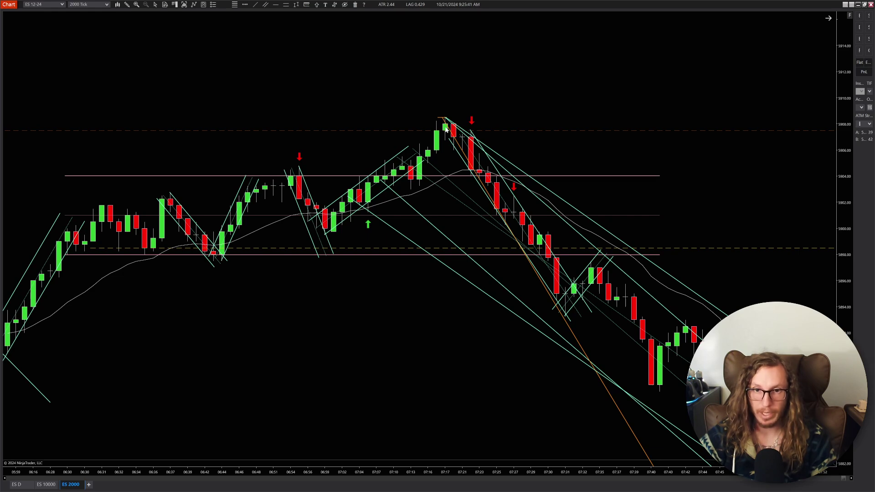
{"action": "middle_click", "coordinate": [471, 152]}
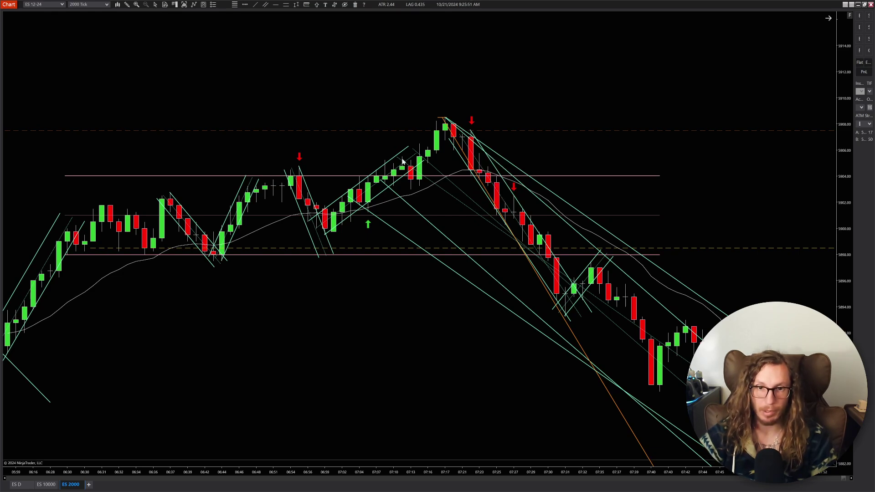
{"action": "scroll", "coordinate": [483, 173], "scroll_direction": "up", "scroll_amount": 1}
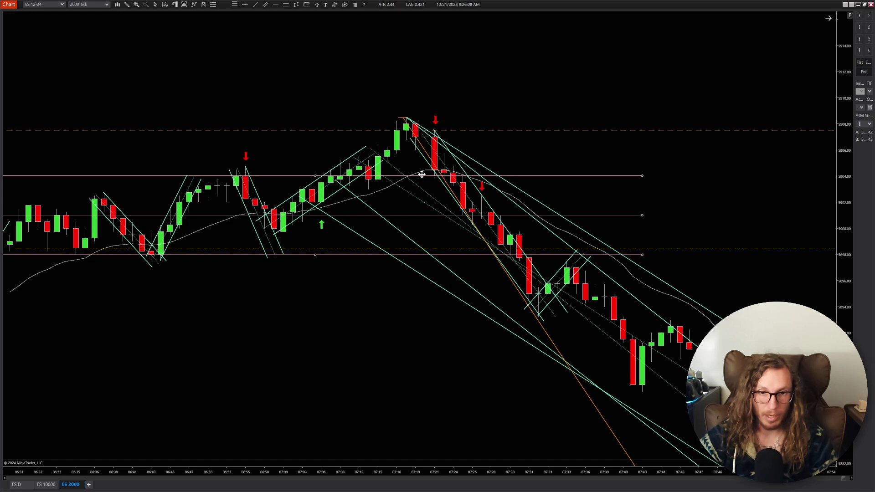
{"action": "left_click", "coordinate": [316, 175]}
{"action": "left_click_drag", "start_coordinate": [315, 174], "coordinate": [318, 166]}
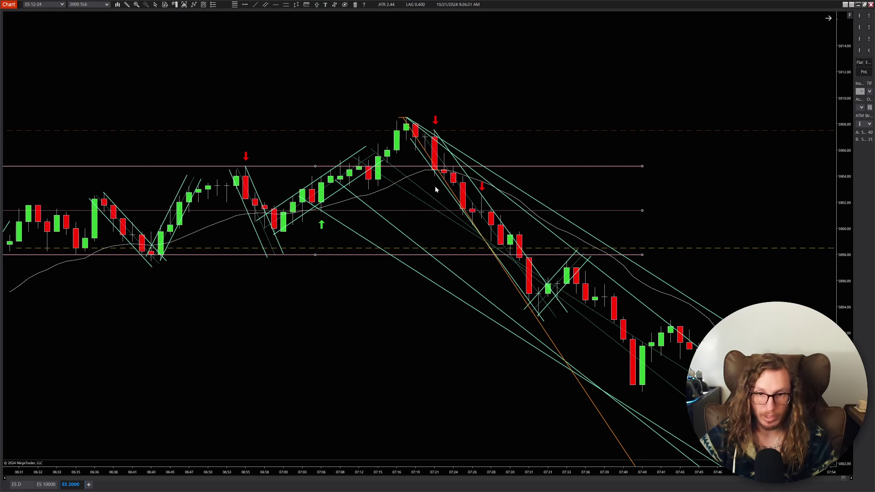
{"action": "scroll", "coordinate": [180, 238], "scroll_direction": "left", "scroll_amount": 5}
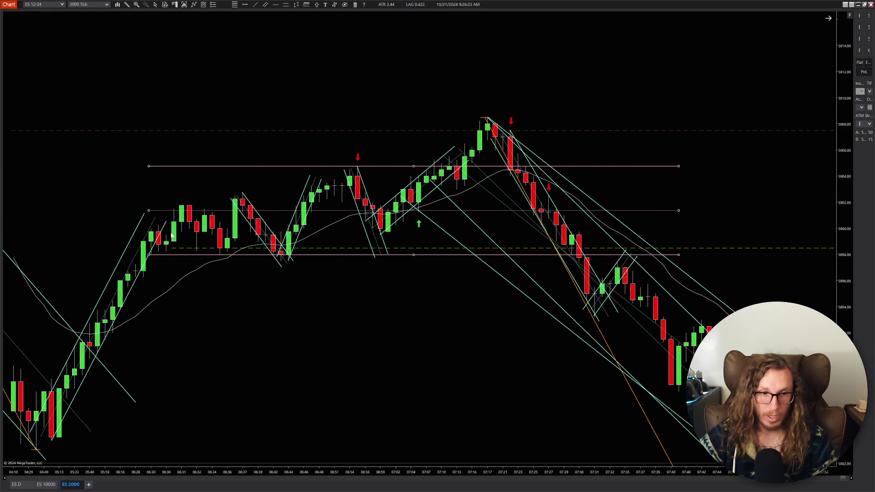
{"action": "scroll", "coordinate": [384, 213], "scroll_direction": "up", "scroll_amount": 1}
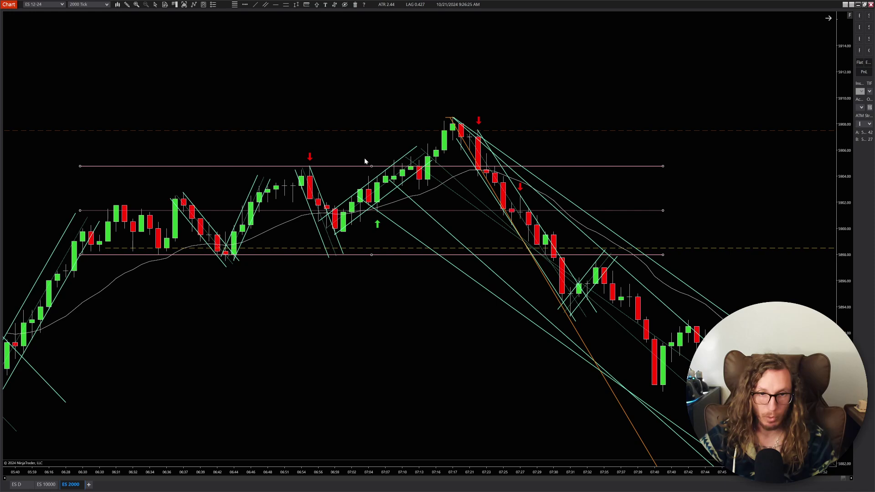
{"action": "left_click_drag", "start_coordinate": [372, 165], "coordinate": [373, 176]}
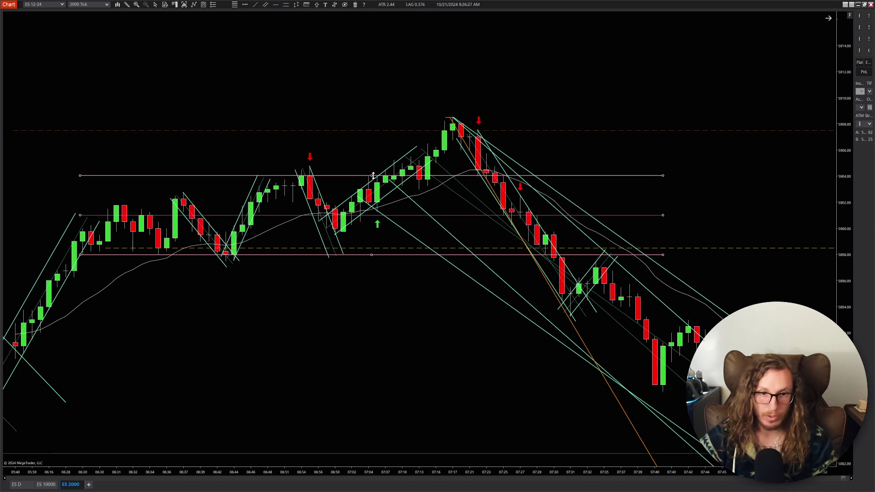
- Examine the sell-off from the 07:17 high bar by bar, comparing its pullbacks with the descending channels and the moving average
{"action": "scroll", "coordinate": [459, 191], "scroll_direction": "up", "scroll_amount": 1}
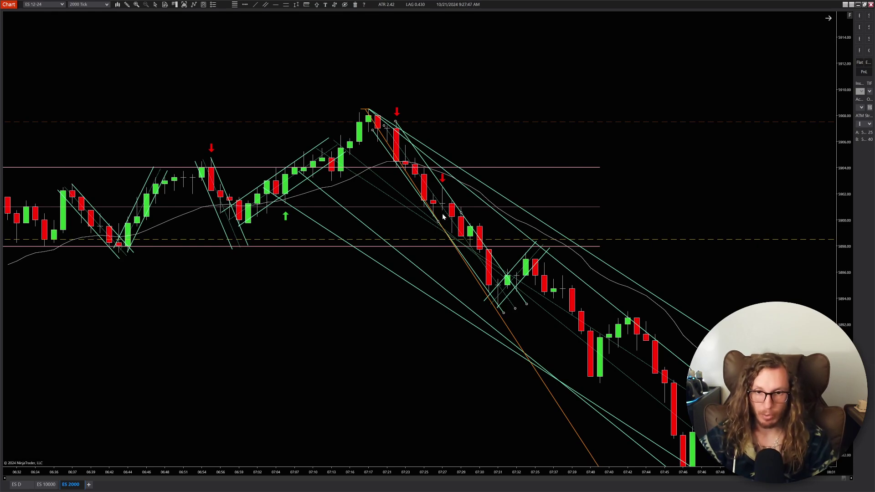
{"action": "scroll", "coordinate": [608, 207], "scroll_direction": "down", "scroll_amount": 3}
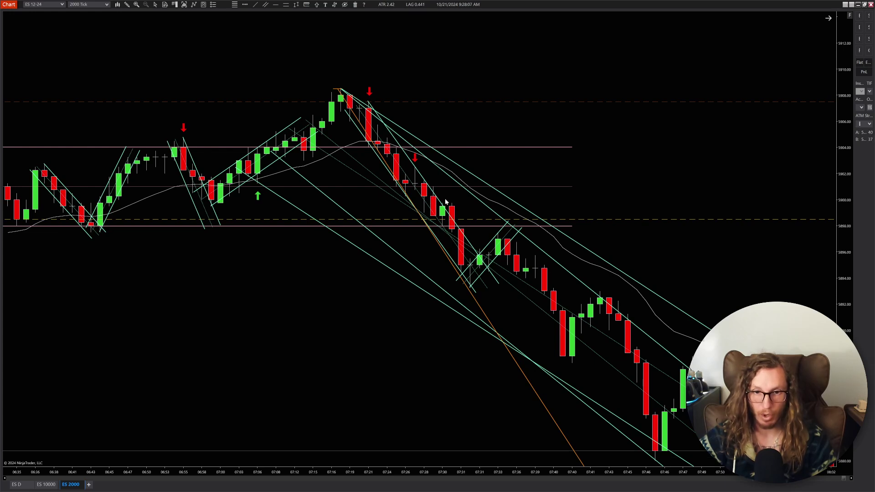
{"action": "left_click_drag", "start_coordinate": [621, 191], "coordinate": [589, 185]}
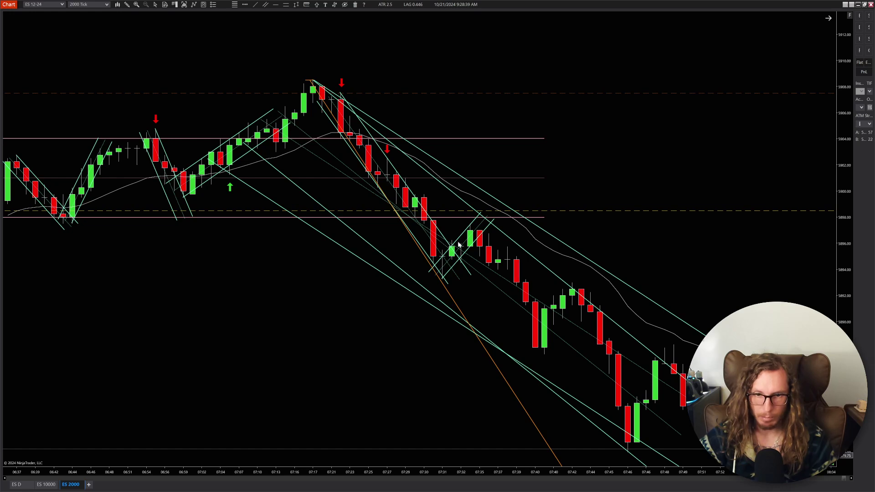
{"action": "scroll", "coordinate": [629, 227], "scroll_direction": "down", "scroll_amount": 5}
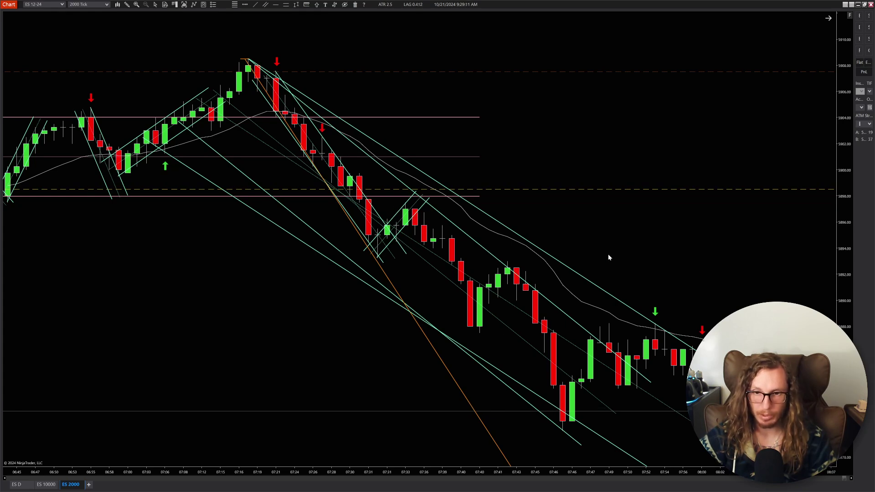
{"action": "scroll", "coordinate": [593, 255], "scroll_direction": "down", "scroll_amount": 3}
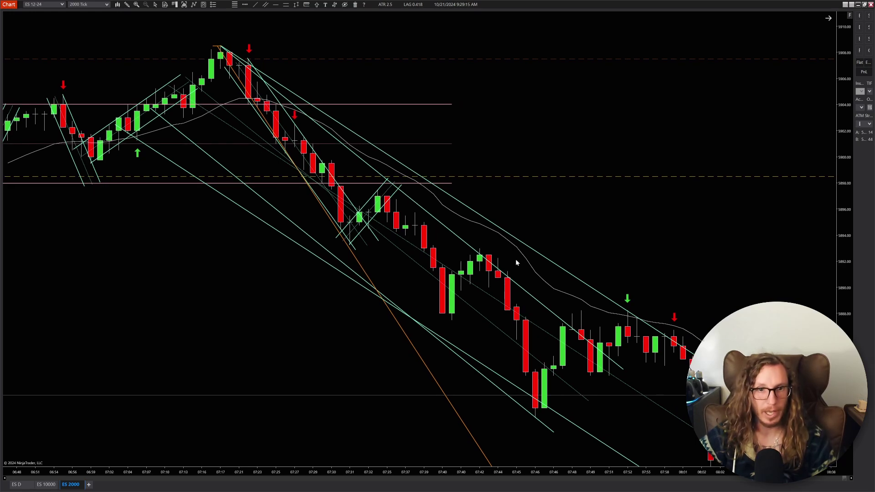
{"action": "left_click", "coordinate": [427, 212]}
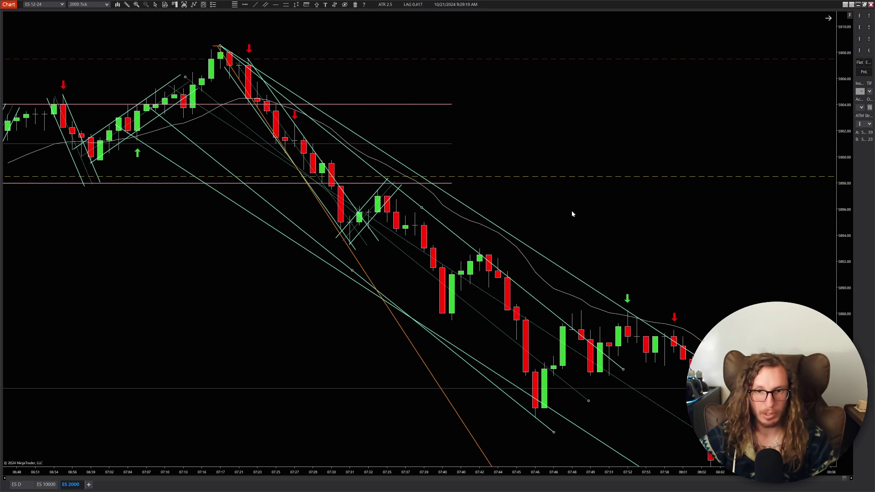
{"action": "left_click_drag", "start_coordinate": [569, 205], "coordinate": [560, 197]}
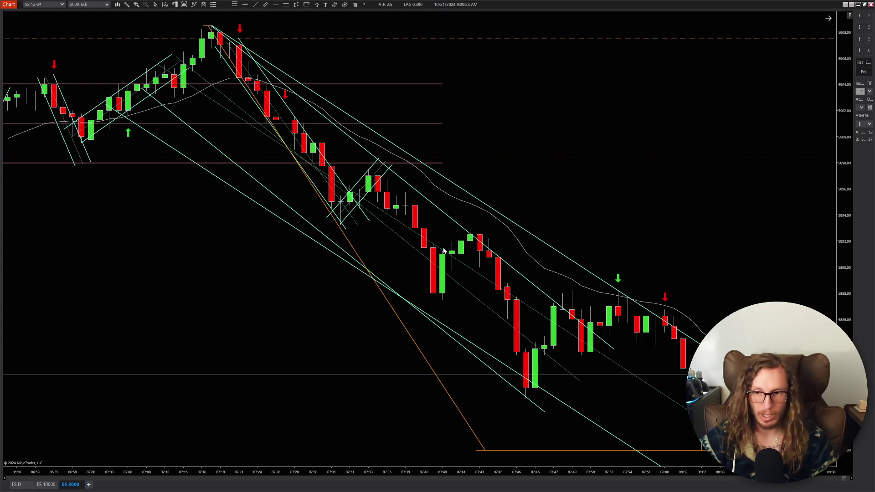
{"action": "left_click_drag", "start_coordinate": [575, 218], "coordinate": [520, 147]}
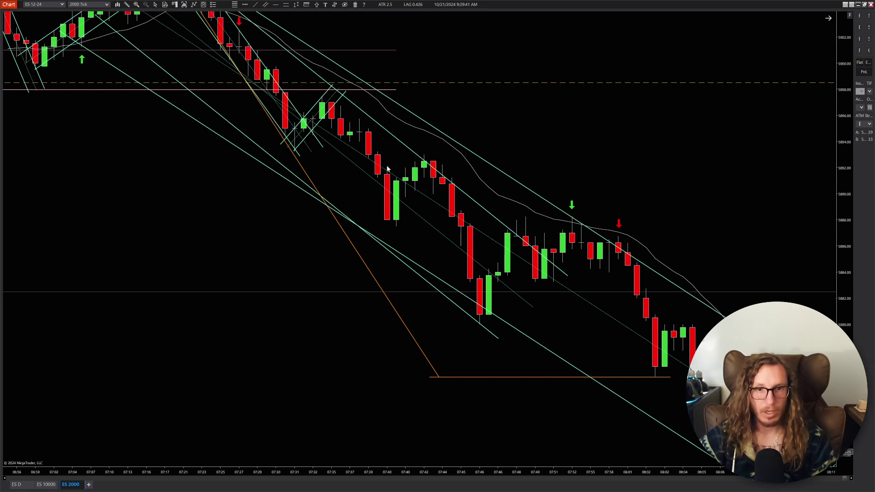
{"action": "left_click_drag", "start_coordinate": [560, 130], "coordinate": [616, 235]}
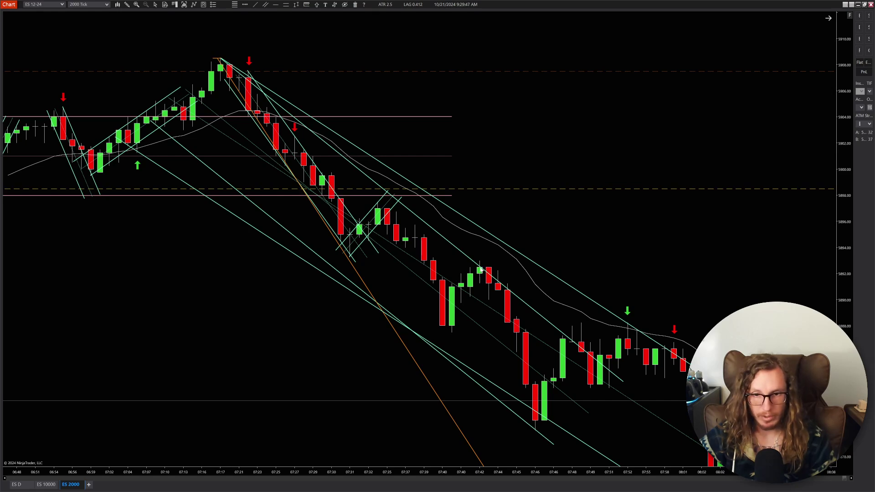
- Mark the 07:42 pullback high at the descending channel's upper line with a green down arrow above the bar
{"action": "left_click_drag", "start_coordinate": [561, 262], "coordinate": [428, 182]}
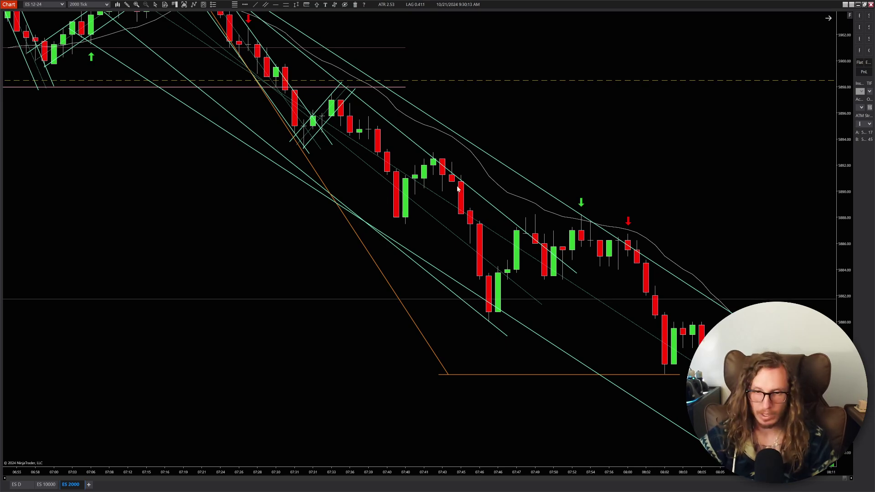
{"action": "left_click", "coordinate": [317, 5]}
{"action": "left_click", "coordinate": [341, 21]}
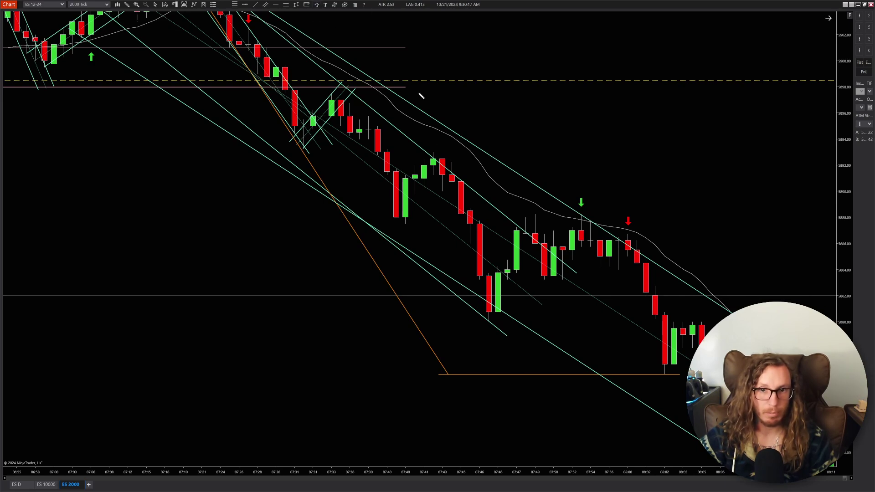
{"action": "left_click", "coordinate": [434, 151]}
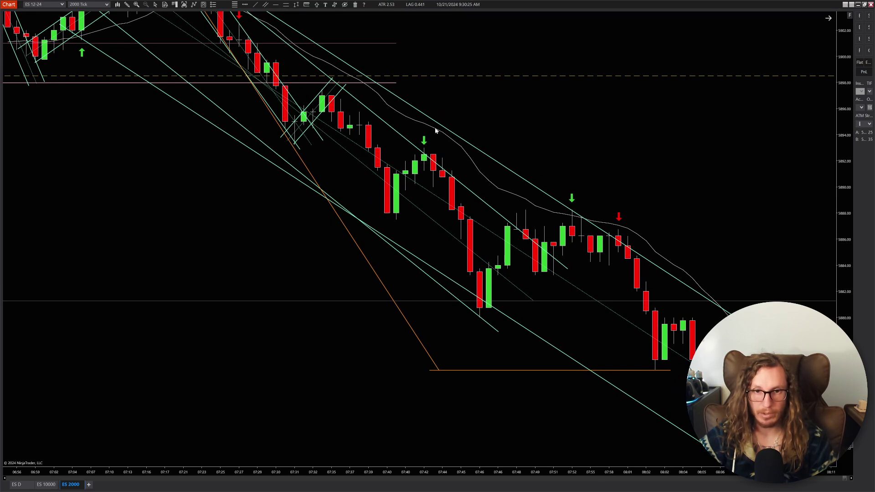
- Place a green down arrow above the 07:49 pullback high near 5888, just under the moving average
{"action": "scroll", "coordinate": [512, 133], "scroll_direction": "up", "scroll_amount": 4}
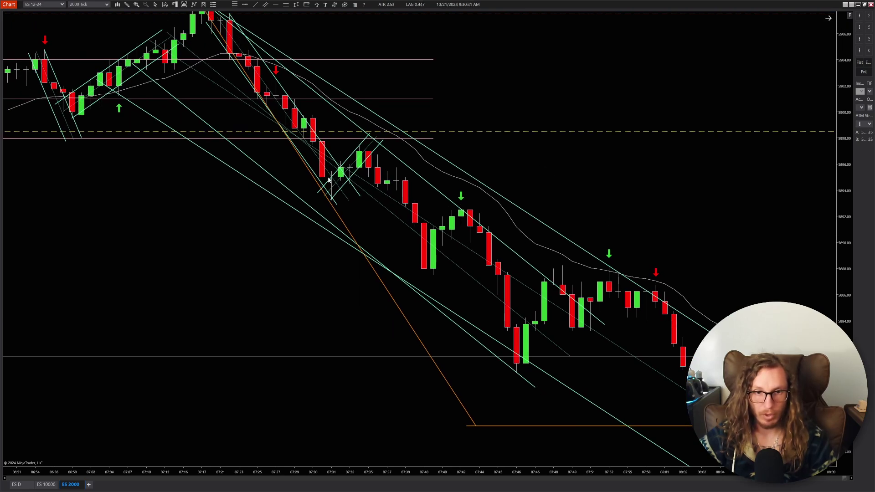
{"action": "scroll", "coordinate": [587, 176], "scroll_direction": "down", "scroll_amount": 3}
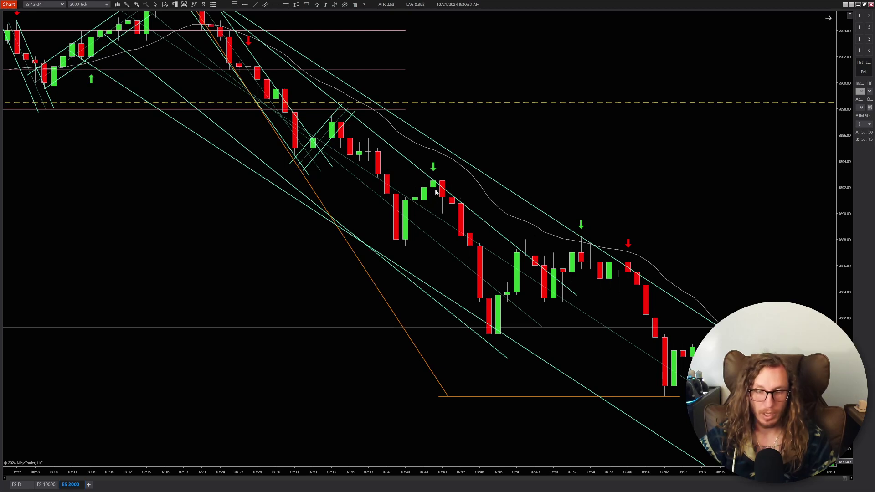
{"action": "scroll", "coordinate": [625, 172], "scroll_direction": "down", "scroll_amount": 8}
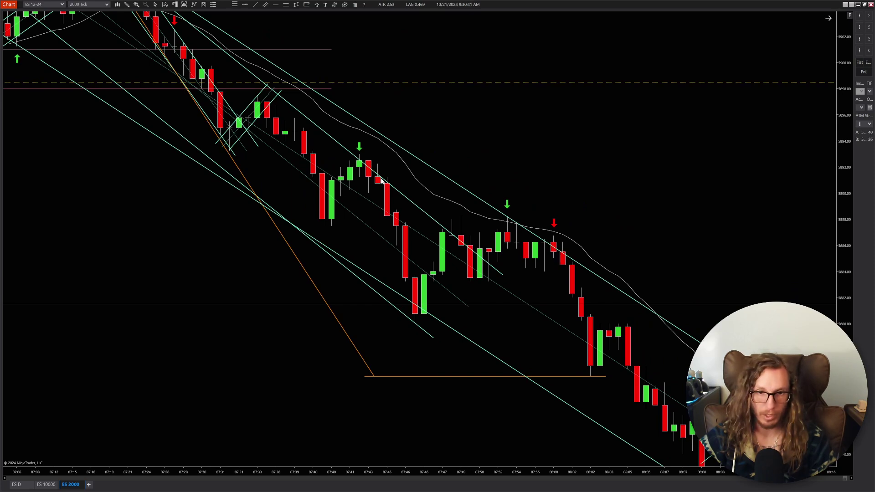
{"action": "scroll", "coordinate": [513, 113], "scroll_direction": "up", "scroll_amount": 2}
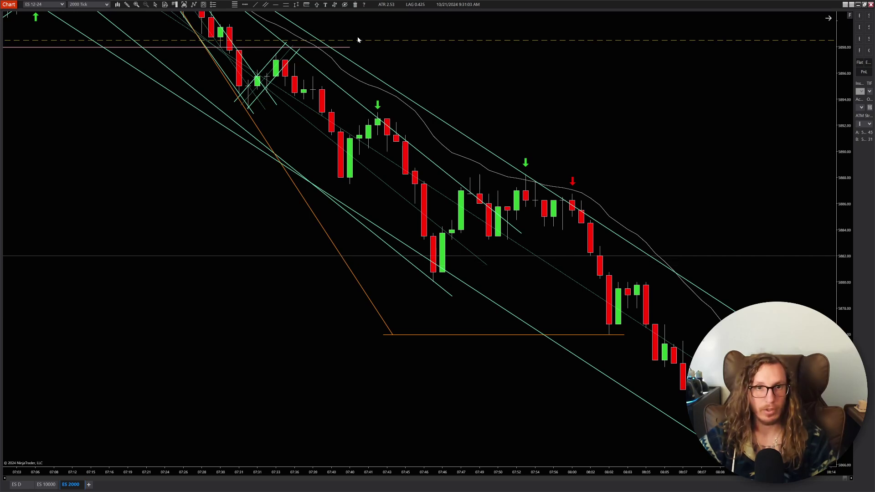
{"action": "left_click", "coordinate": [318, 4]}
{"action": "left_click", "coordinate": [339, 21]}
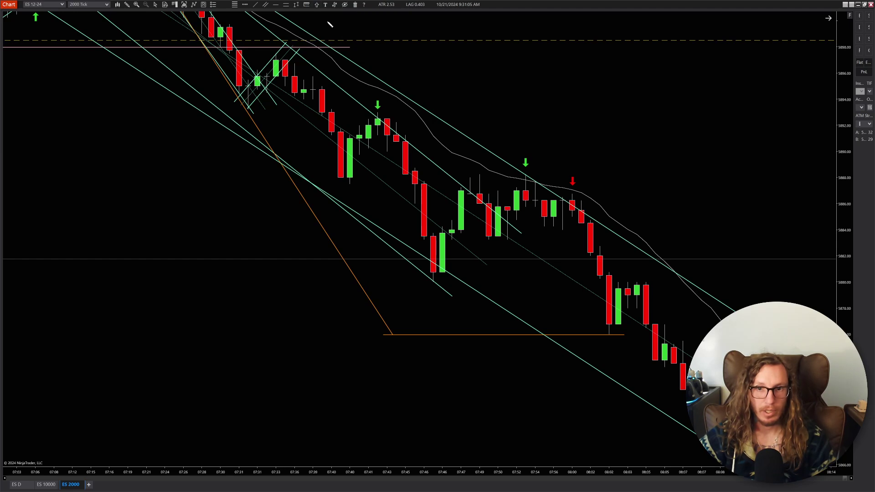
{"action": "left_click", "coordinate": [480, 169]}
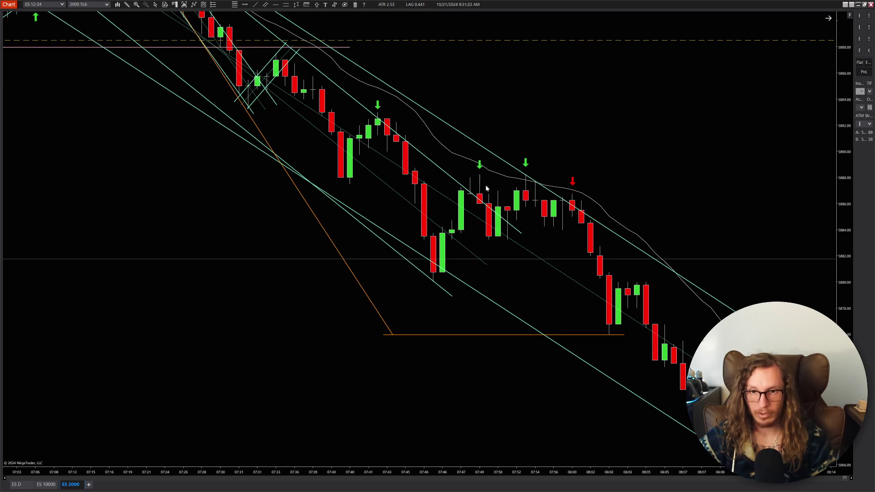
- Examine the bars around the 07:49 and 07:52 arrows against the steeper descending channel, and compare the 07:46 low with the overnight low
{"action": "left_click_drag", "start_coordinate": [628, 159], "coordinate": [554, 167]}
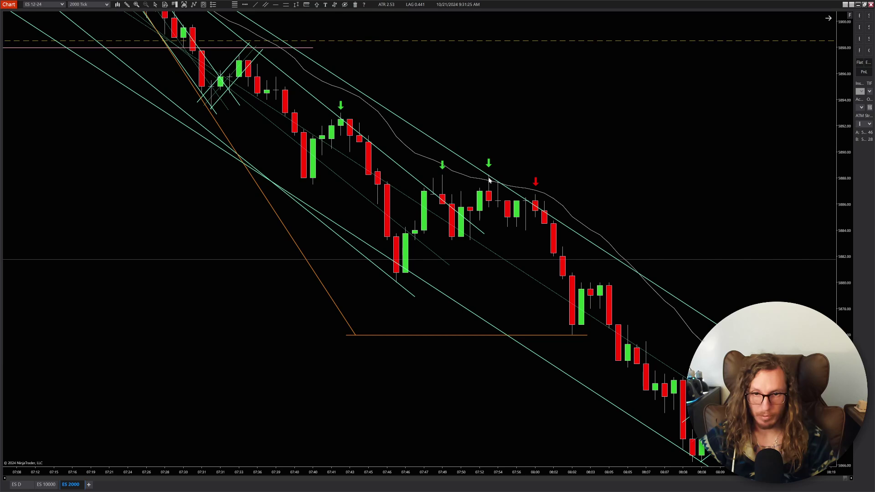
{"action": "left_click_drag", "start_coordinate": [431, 262], "coordinate": [430, 266]}
{"action": "key", "text": "ctrl+z"}
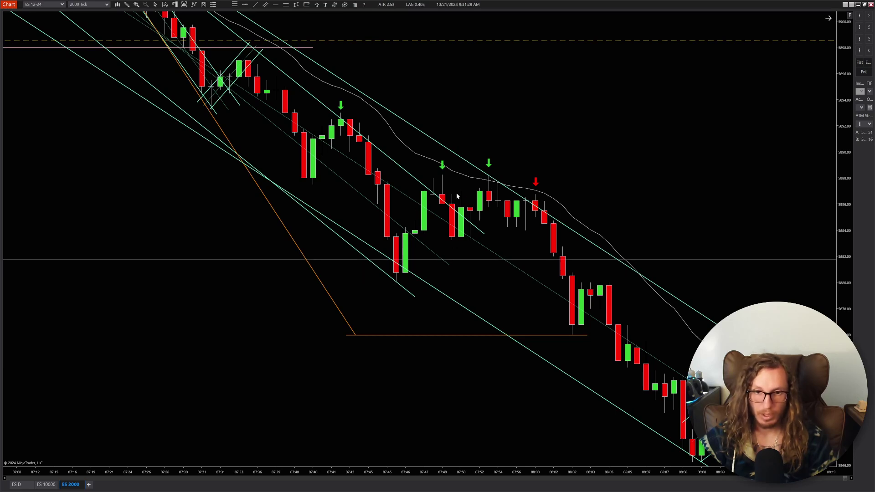
{"action": "key", "text": "ctrl+y"}
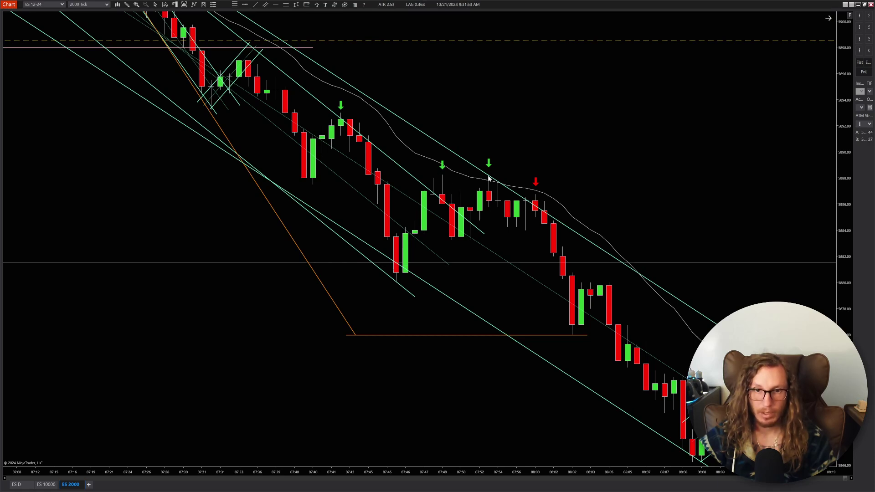
{"action": "left_click", "coordinate": [482, 232]}
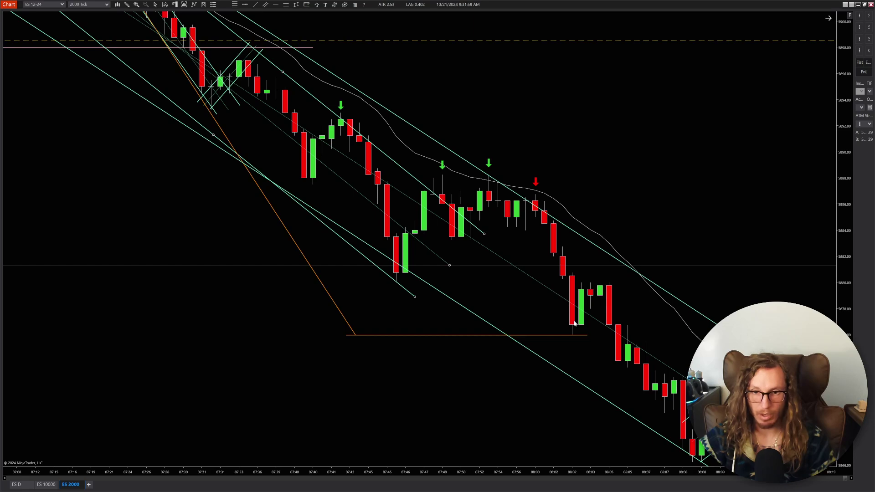
{"action": "scroll", "coordinate": [420, 255], "scroll_direction": "down", "scroll_amount": 2}
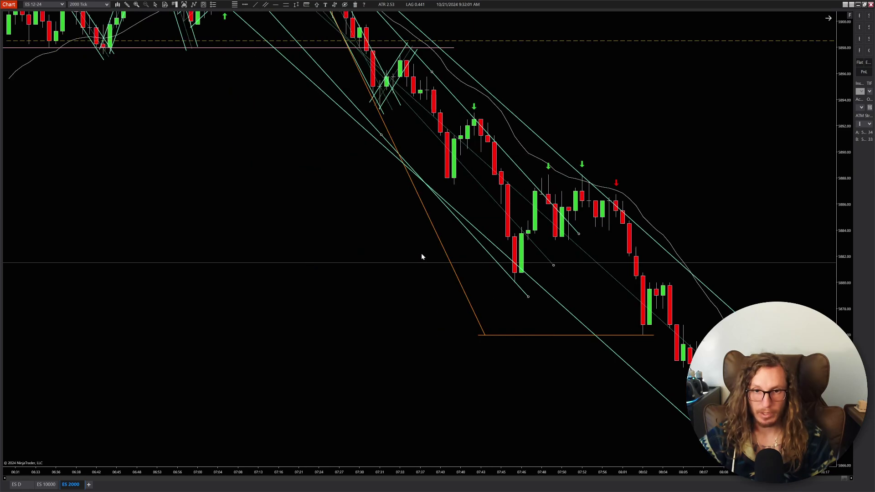
{"action": "scroll", "coordinate": [421, 256], "scroll_direction": "down", "scroll_amount": 3}
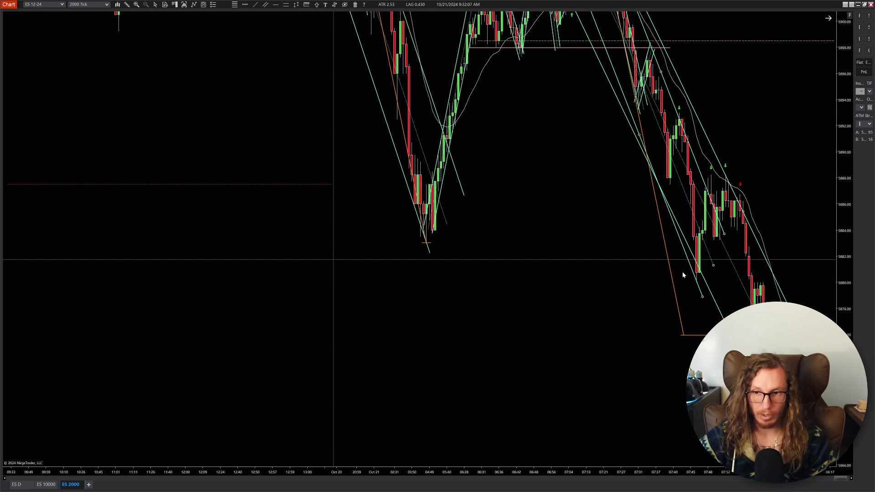
{"action": "scroll", "coordinate": [452, 243], "scroll_direction": "up", "scroll_amount": 3}
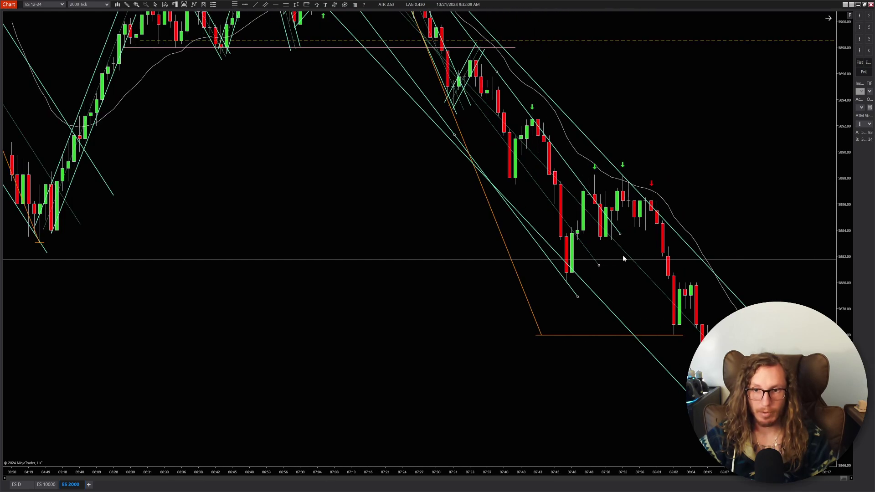
{"action": "scroll", "coordinate": [580, 259], "scroll_direction": "up", "scroll_amount": 2}
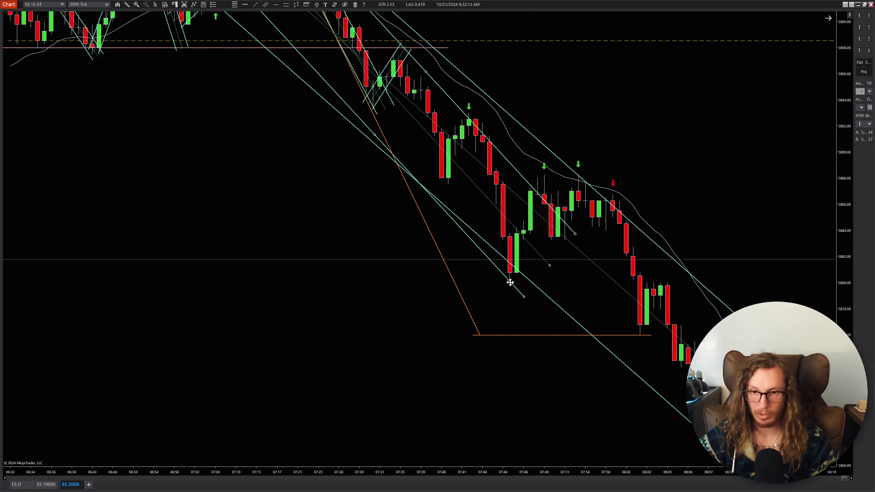
- Examine the 07:58 red arrow bar against the moving average and upper channel line, and the drop to the 08:02 low
{"action": "scroll", "coordinate": [659, 262], "scroll_direction": "up", "scroll_amount": 1}
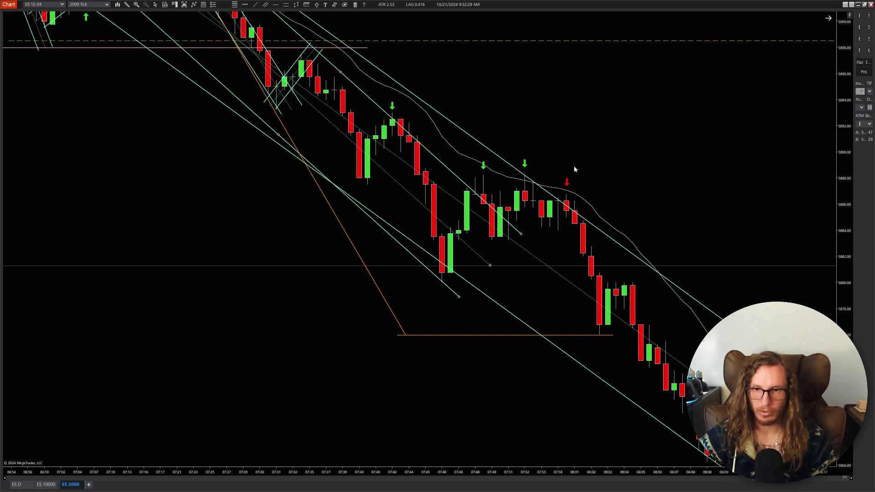
{"action": "left_click_drag", "start_coordinate": [578, 166], "coordinate": [520, 173]}
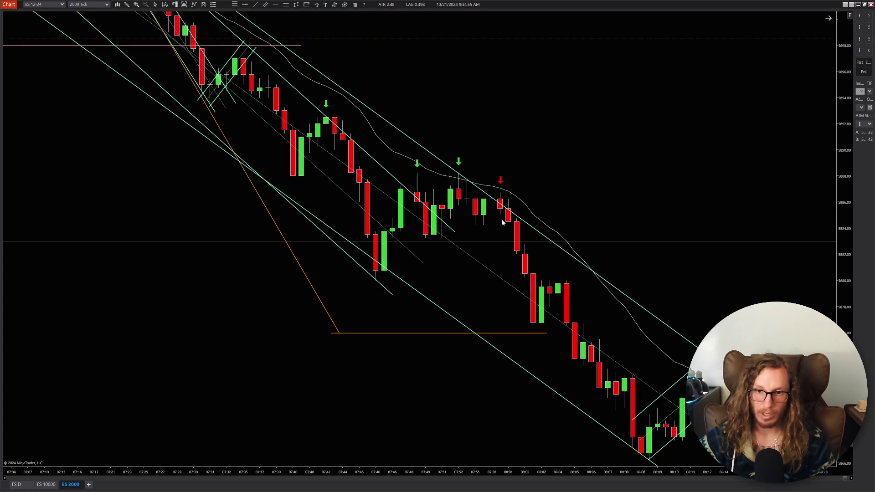
{"action": "left_click_drag", "start_coordinate": [707, 189], "coordinate": [536, 155]}
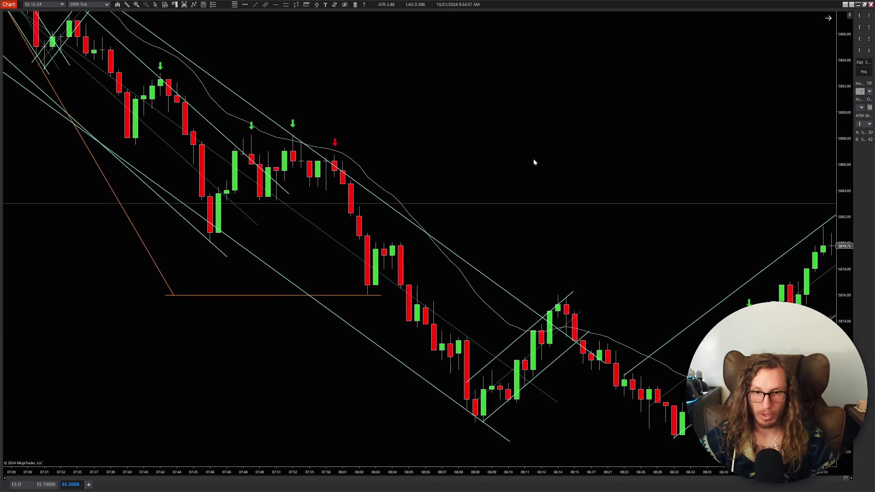
{"action": "left_click", "coordinate": [371, 295]}
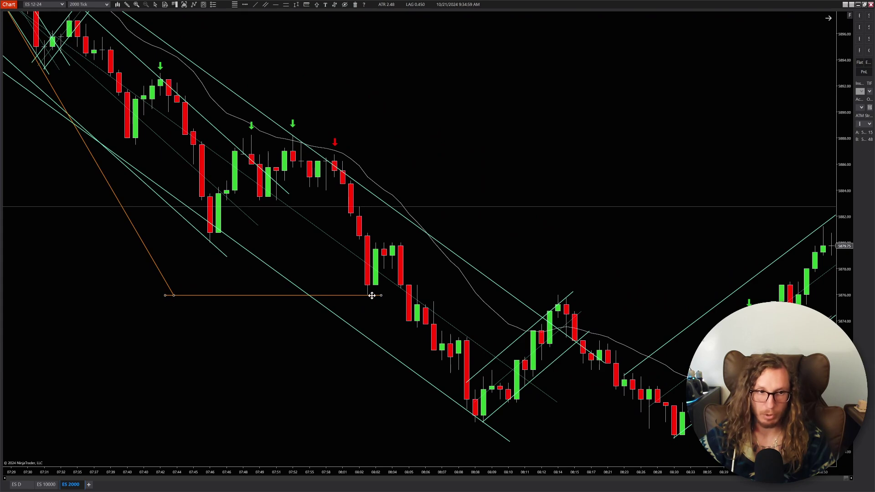
- Compare the sell-off from the 07:17 high with the earlier overnight leg and the orange measured-move target near 5876
{"action": "scroll", "coordinate": [544, 227], "scroll_direction": "down", "scroll_amount": 2}
{"action": "scroll", "coordinate": [544, 228], "scroll_direction": "down", "scroll_amount": 2}
{"action": "scroll", "coordinate": [712, 226], "scroll_direction": "down", "scroll_amount": 6}
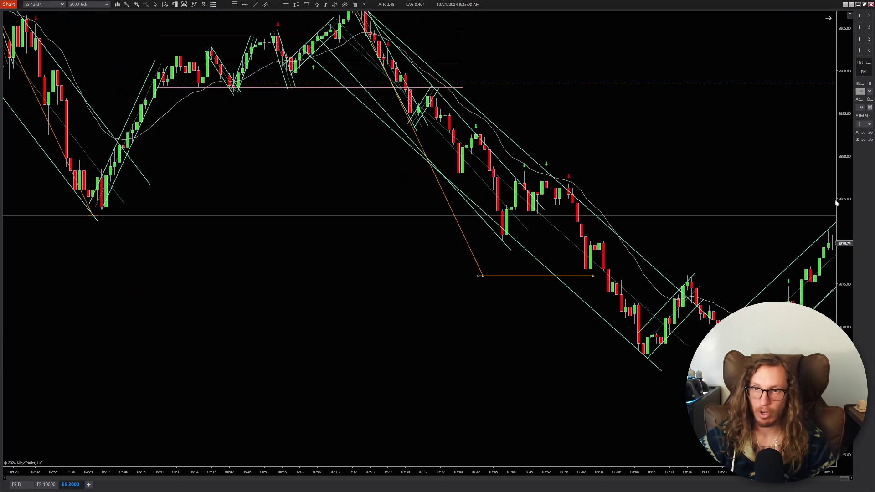
{"action": "left_click_drag", "start_coordinate": [668, 83], "coordinate": [720, 171]}
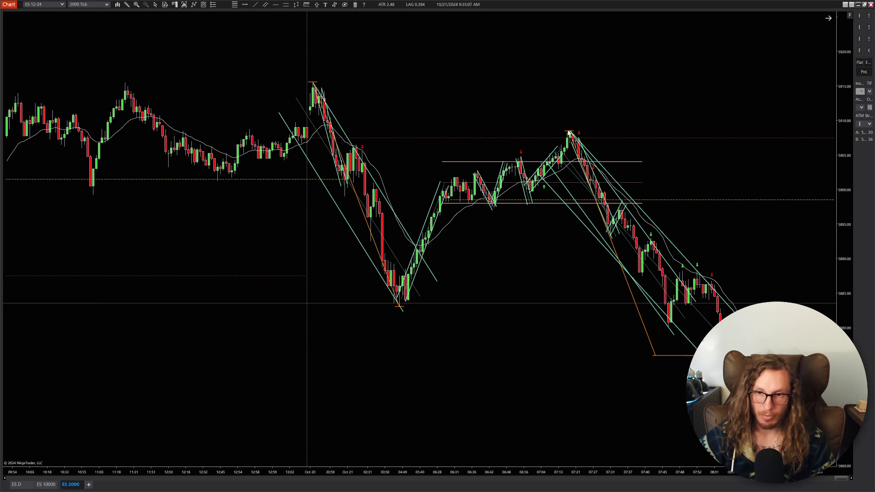
{"action": "scroll", "coordinate": [569, 132], "scroll_direction": "up", "scroll_amount": 5}
{"action": "left_click_drag", "start_coordinate": [687, 249], "coordinate": [704, 138]}
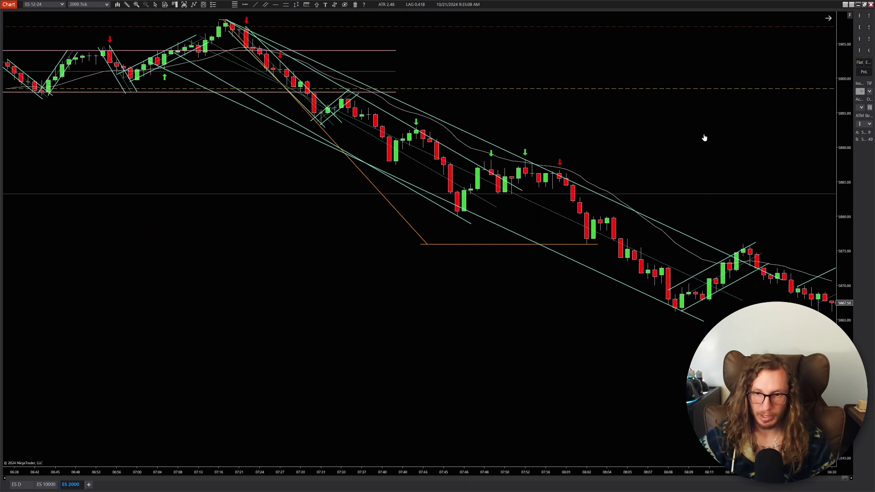
{"action": "scroll", "coordinate": [811, 258], "scroll_direction": "up", "scroll_amount": 2}
{"action": "scroll", "coordinate": [824, 194], "scroll_direction": "up", "scroll_amount": 4}
{"action": "left_click_drag", "start_coordinate": [822, 186], "coordinate": [519, 199]}
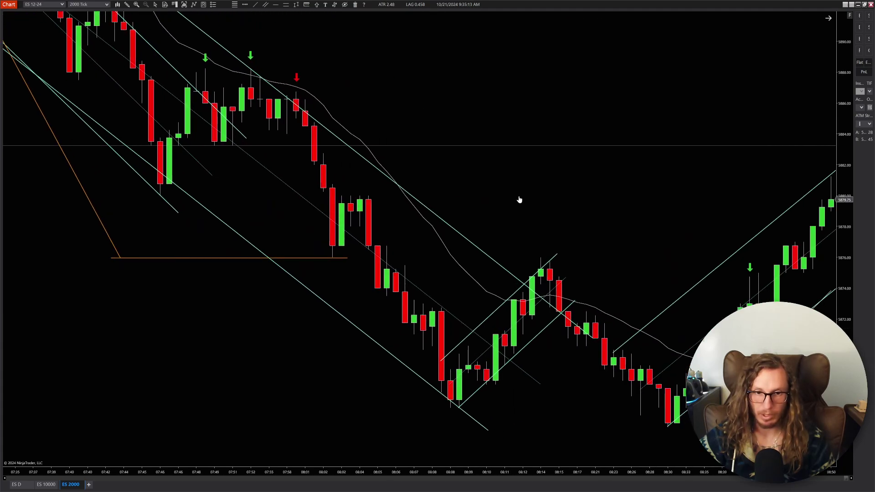
- Draw a steep descending trend channel from the 07:58 high beneath the red arrow down past the 08:08 low
{"action": "left_click", "coordinate": [347, 258]}
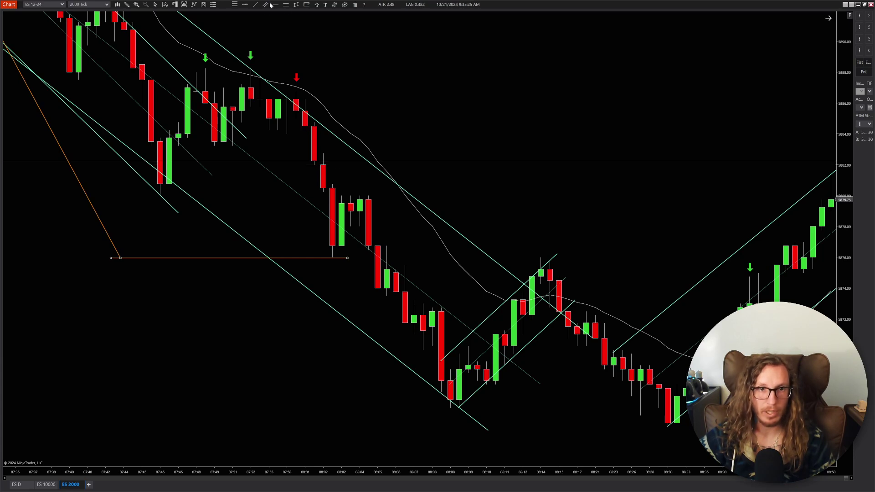
{"action": "left_click", "coordinate": [298, 93]}
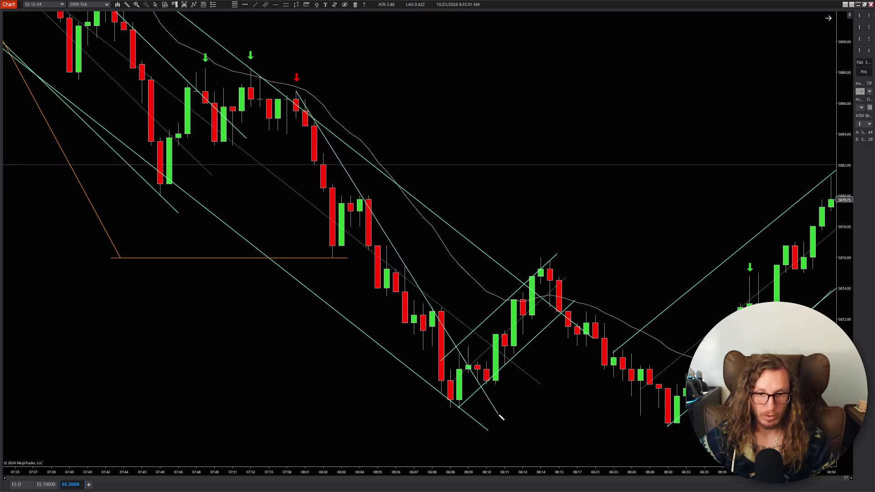
{"action": "left_click", "coordinate": [501, 417]}
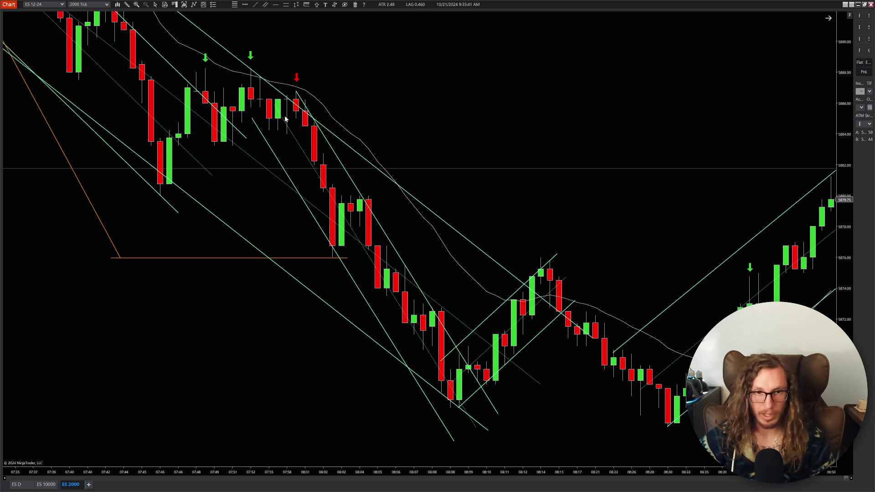
- Examine the break of the steep channel, the 08:14 pullback above the moving average and the decline to the 08:30 low
{"action": "scroll", "coordinate": [527, 391], "scroll_direction": "down", "scroll_amount": 5}
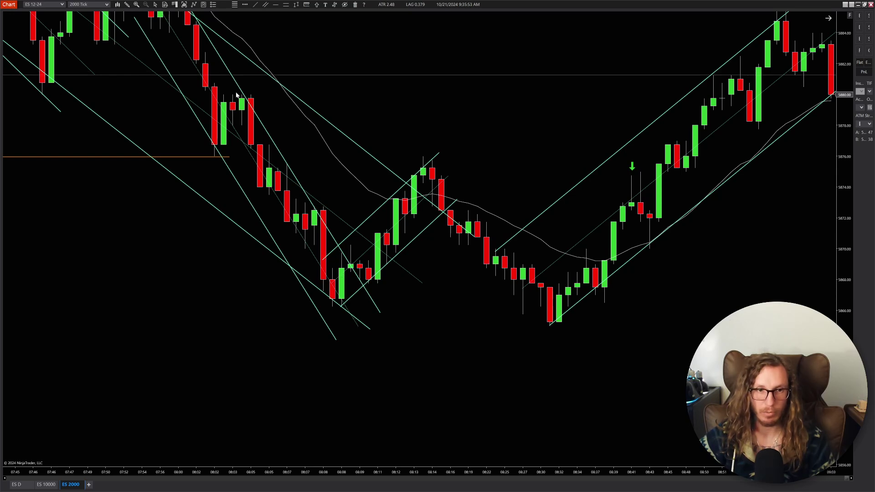
{"action": "scroll", "coordinate": [246, 106], "scroll_direction": "up", "scroll_amount": 2}
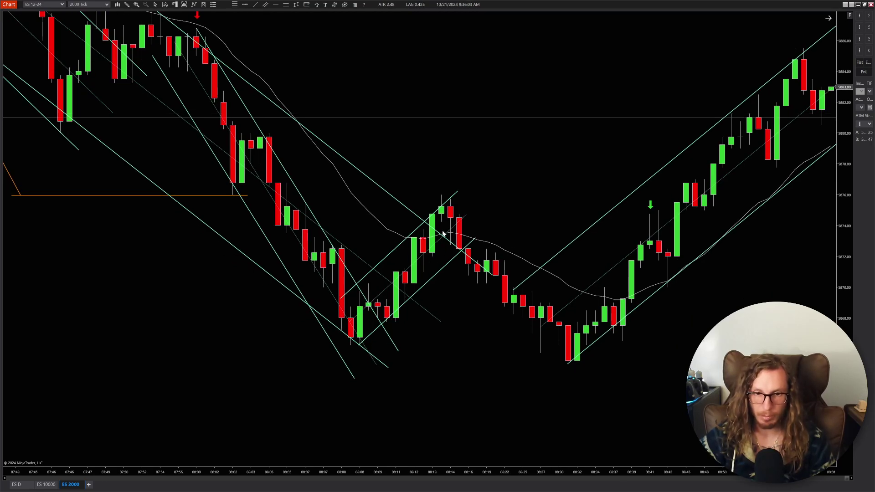
{"action": "scroll", "coordinate": [444, 242], "scroll_direction": "down", "scroll_amount": 2}
{"action": "scroll", "coordinate": [445, 255], "scroll_direction": "up", "scroll_amount": 2}
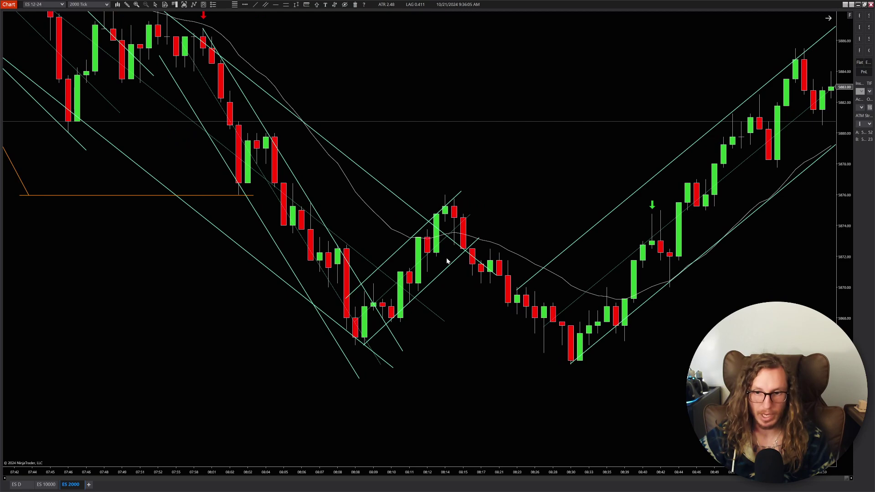
{"action": "scroll", "coordinate": [274, 193], "scroll_direction": "down", "scroll_amount": 5}
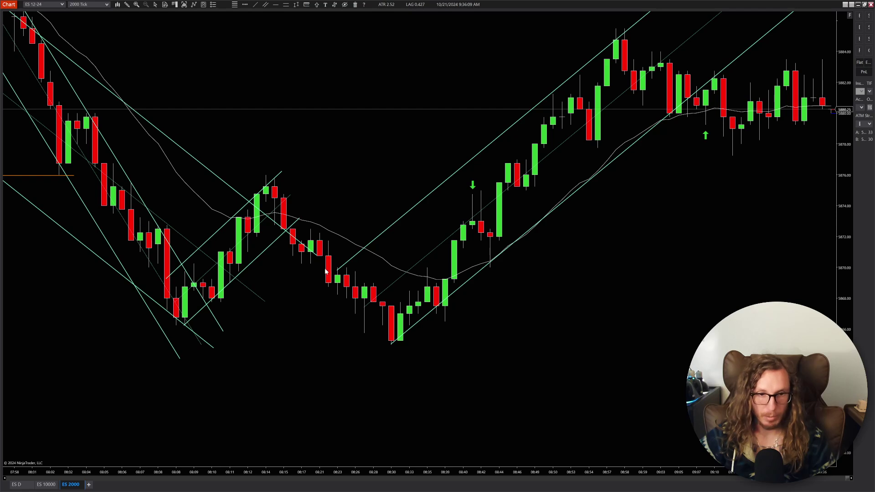
{"action": "scroll", "coordinate": [322, 230], "scroll_direction": "up", "scroll_amount": 3}
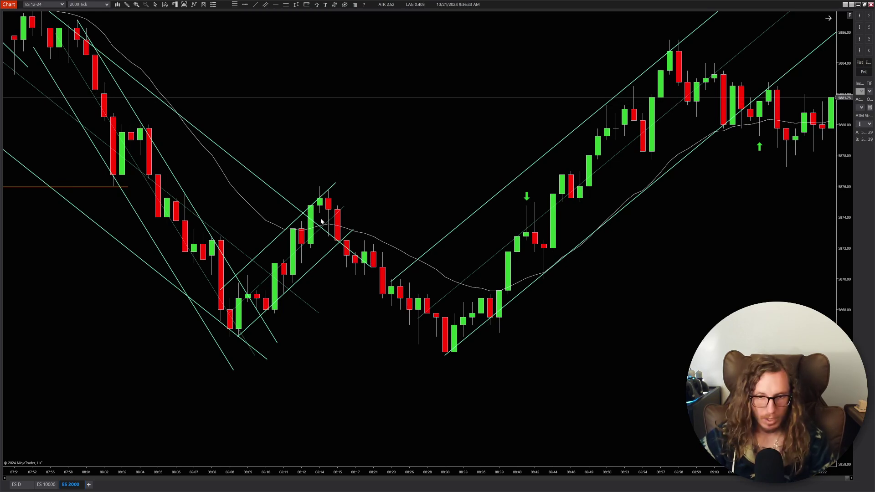
- Examine the rally from the 08:30 low to the latest bar in the context of the whole session
{"action": "left_click_drag", "start_coordinate": [539, 370], "coordinate": [377, 400]}
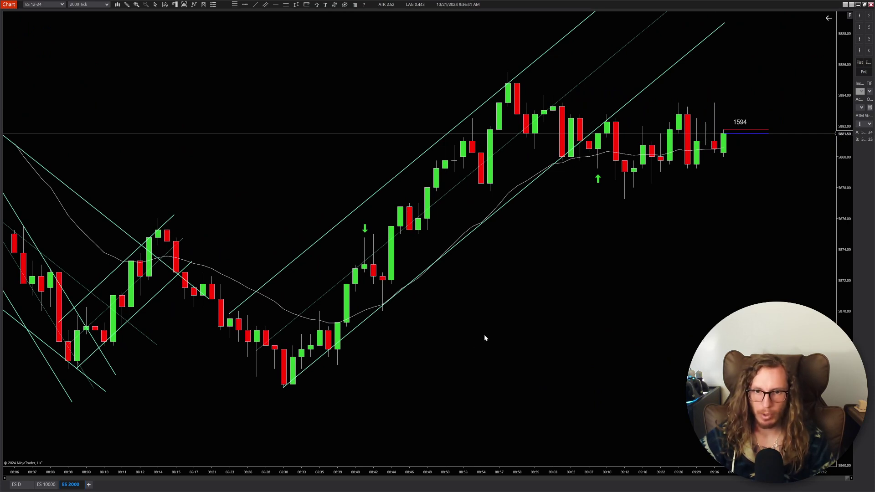
{"action": "scroll", "coordinate": [486, 333], "scroll_direction": "down", "scroll_amount": 1}
{"action": "scroll", "coordinate": [582, 297], "scroll_direction": "down", "scroll_amount": 1}
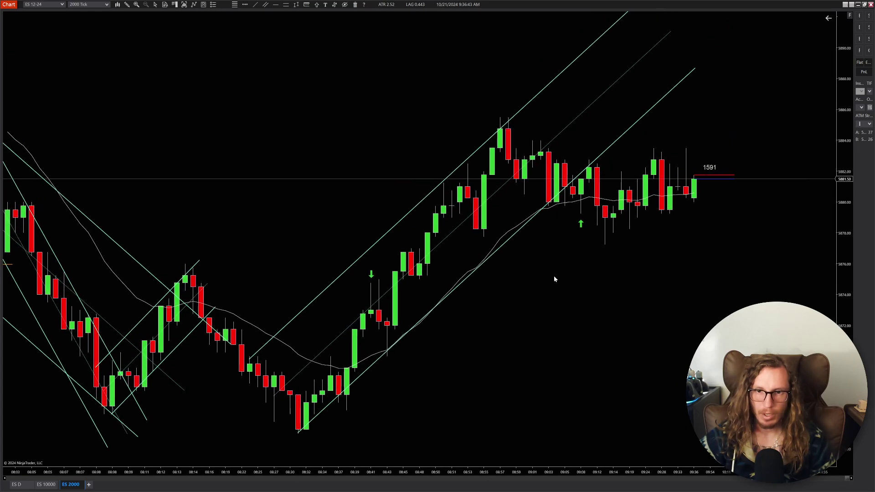
{"action": "scroll", "coordinate": [664, 276], "scroll_direction": "down", "scroll_amount": 1}
{"action": "scroll", "coordinate": [665, 276], "scroll_direction": "down", "scroll_amount": 1}
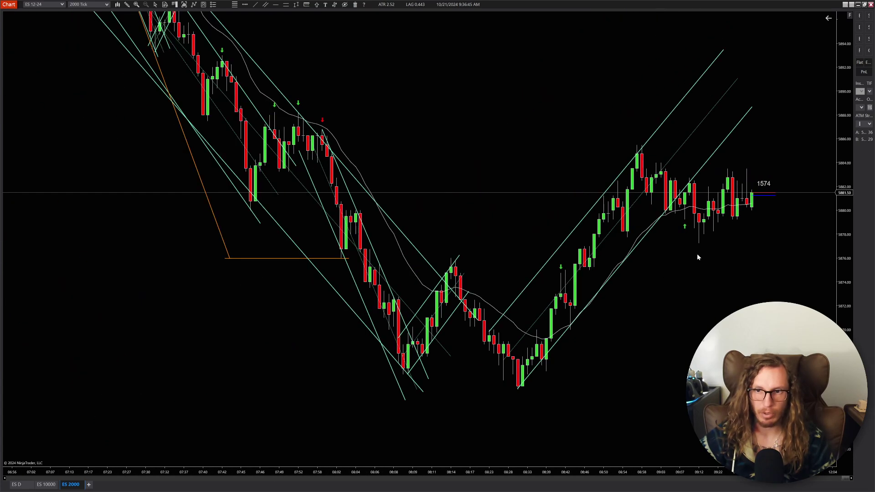
{"action": "scroll", "coordinate": [697, 255], "scroll_direction": "down", "scroll_amount": 1}
{"action": "scroll", "coordinate": [605, 323], "scroll_direction": "down", "scroll_amount": 1}
{"action": "left_click_drag", "start_coordinate": [844, 204], "coordinate": [779, 301]}
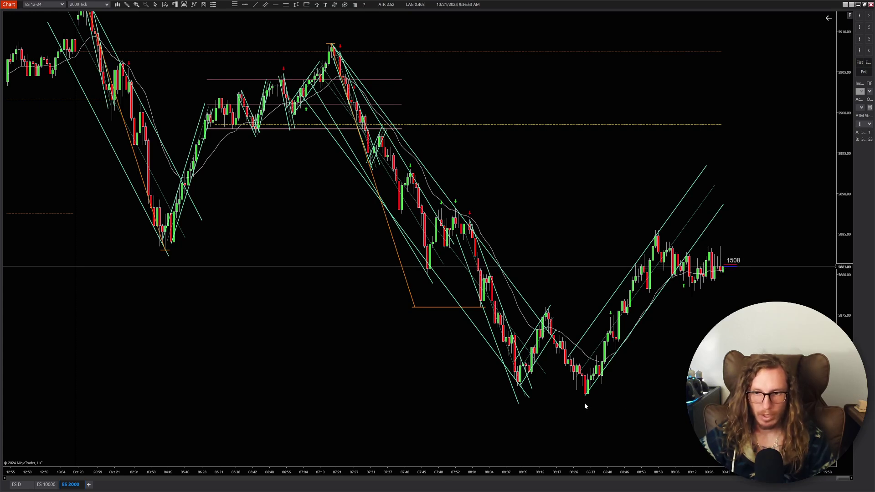
- Draw a Fibonacci retracement from the 07:17 high down to the 08:30 low
{"action": "left_click_drag", "start_coordinate": [838, 216], "coordinate": [298, 2]}
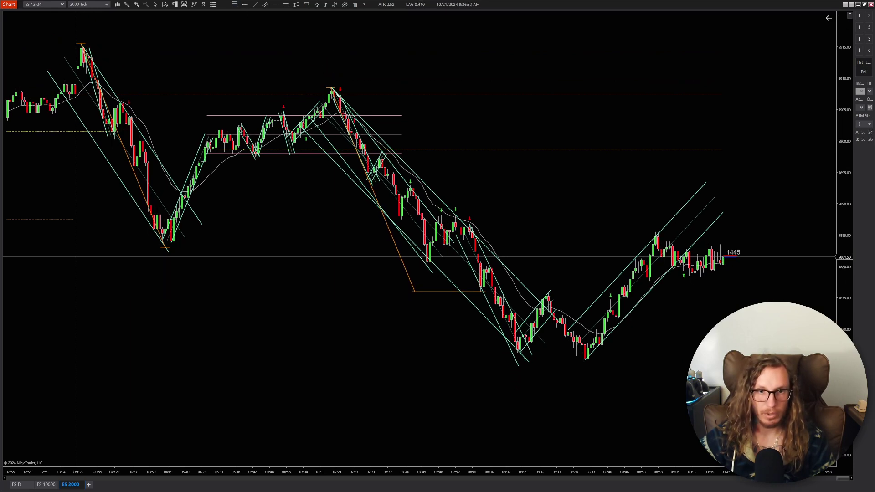
{"action": "left_click", "coordinate": [333, 87]}
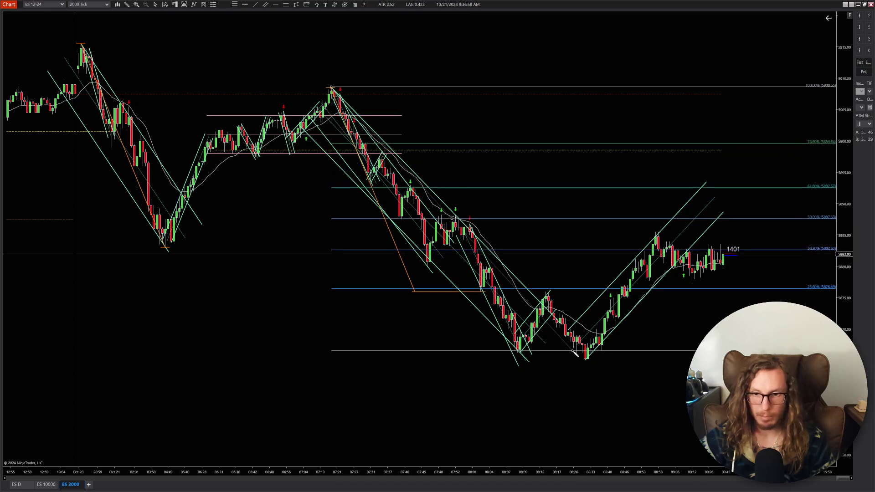
{"action": "left_click", "coordinate": [588, 360]}
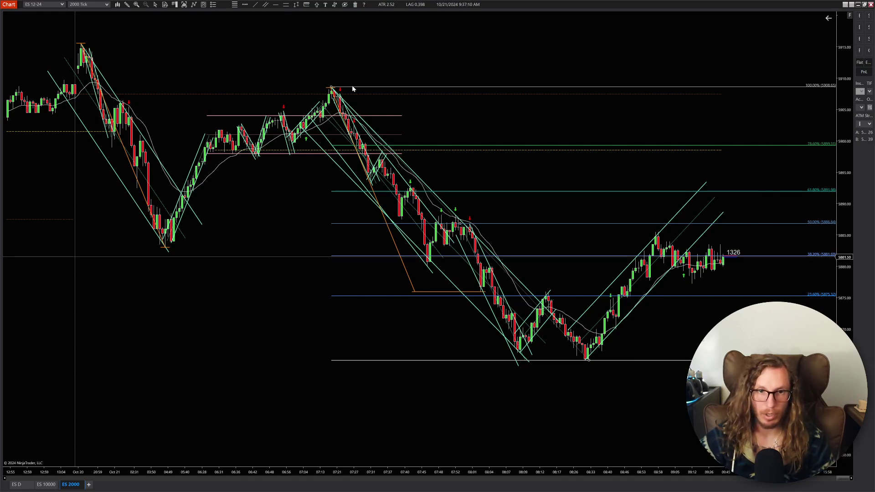
- Re-anchor the Fibonacci retracement's start at the overnight high near 5915, and delete the retracement after checking it
{"action": "left_click_drag", "start_coordinate": [332, 86], "coordinate": [76, 43]}
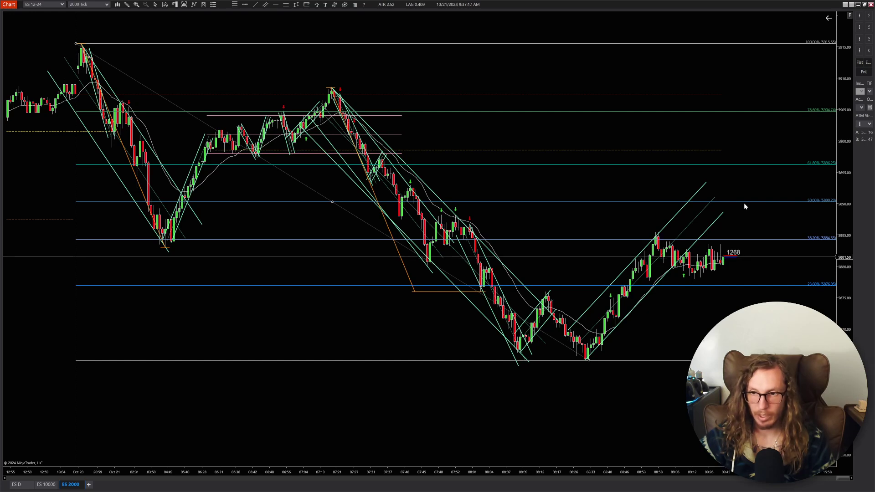
{"action": "key", "text": "Delete"}
- Examine the rising channel from the 08:30 low bar by bar, comparing its bars with the moving average
{"action": "scroll", "coordinate": [757, 362], "scroll_direction": "up", "scroll_amount": 3}
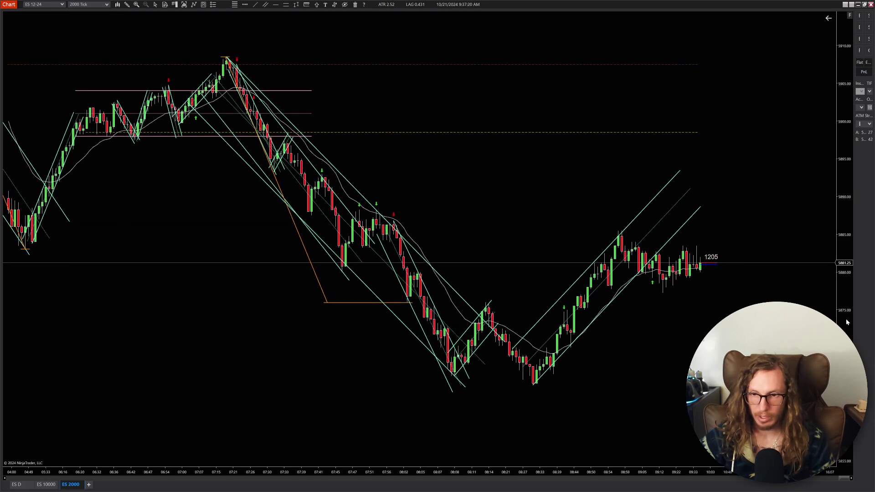
{"action": "scroll", "coordinate": [653, 370], "scroll_direction": "up", "scroll_amount": 3}
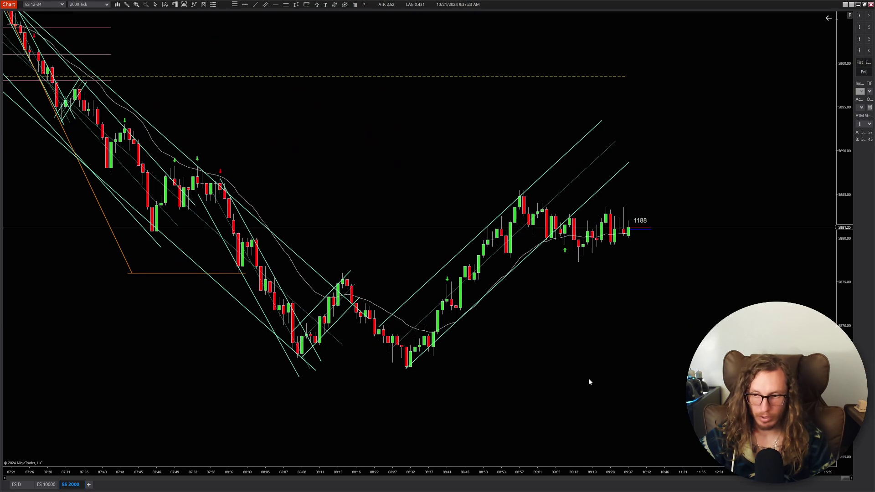
{"action": "scroll", "coordinate": [494, 301], "scroll_direction": "up", "scroll_amount": 1}
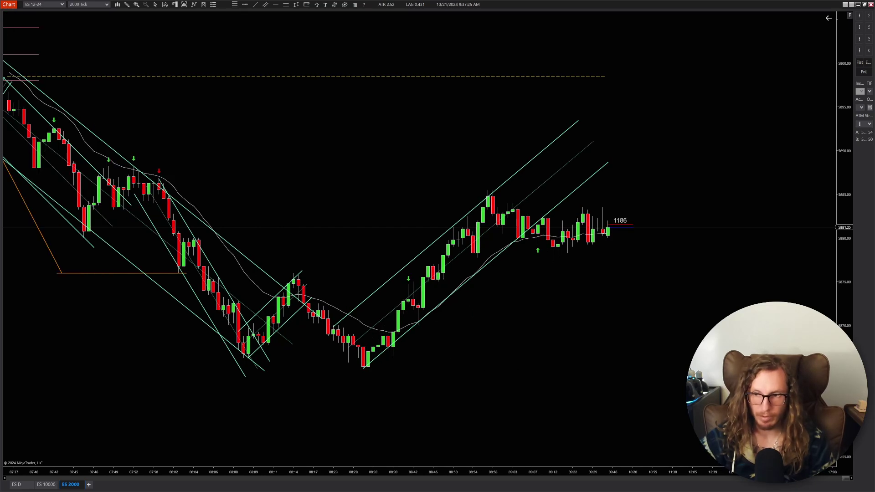
{"action": "scroll", "coordinate": [443, 338], "scroll_direction": "up", "scroll_amount": 2}
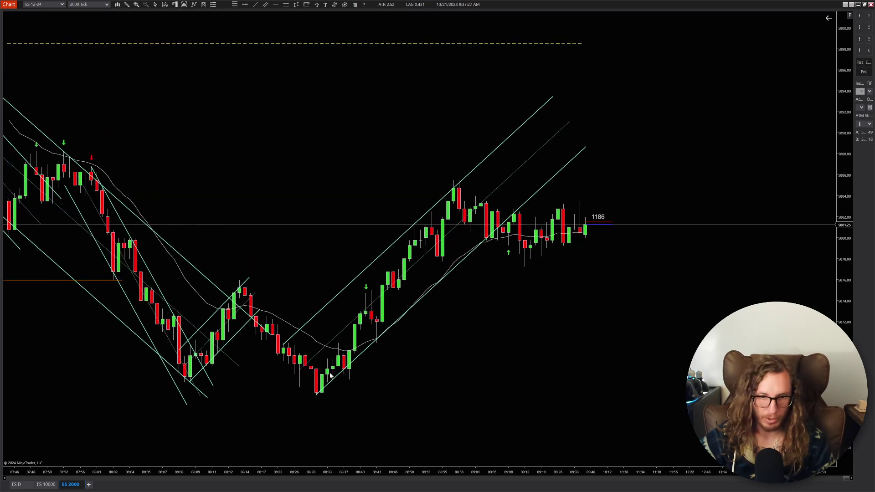
{"action": "scroll", "coordinate": [330, 374], "scroll_direction": "up", "scroll_amount": 1}
{"action": "scroll", "coordinate": [361, 370], "scroll_direction": "up", "scroll_amount": 1}
{"action": "scroll", "coordinate": [359, 365], "scroll_direction": "up", "scroll_amount": 1}
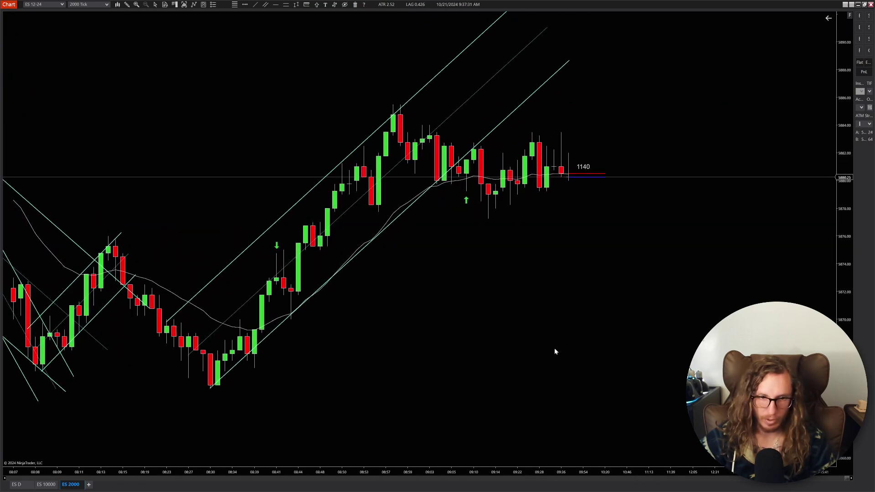
{"action": "scroll", "coordinate": [329, 365], "scroll_direction": "up", "scroll_amount": 1}
{"action": "scroll", "coordinate": [365, 345], "scroll_direction": "up", "scroll_amount": 3}
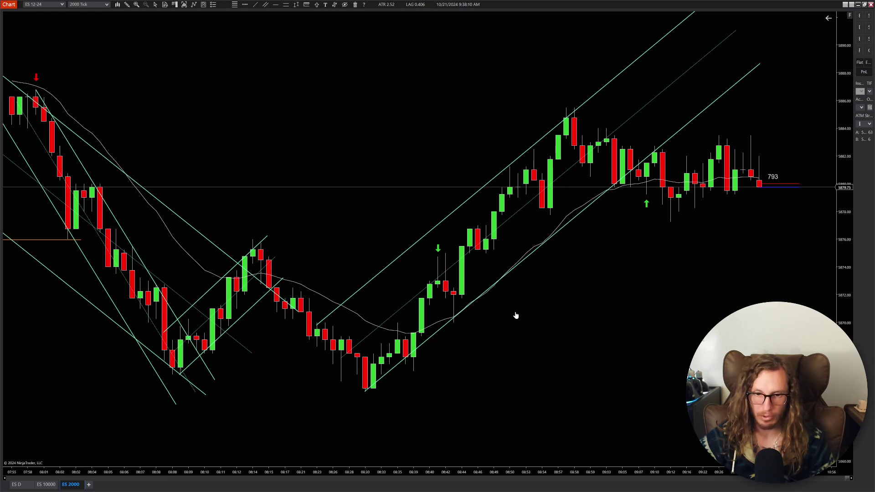
- Examine the bars around the 08:41 green down arrow against the 08:30 low and the preceding descending channel
{"action": "scroll", "coordinate": [416, 315], "scroll_direction": "down", "scroll_amount": 3}
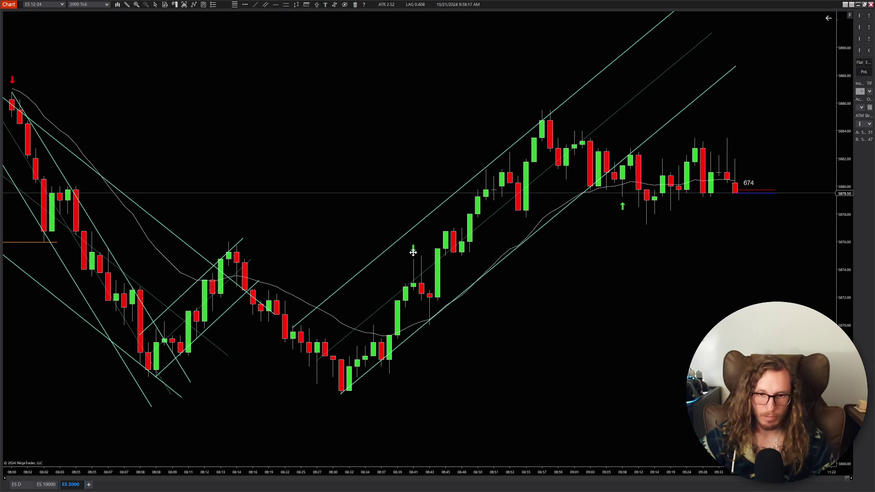
{"action": "scroll", "coordinate": [542, 346], "scroll_direction": "down", "scroll_amount": 3}
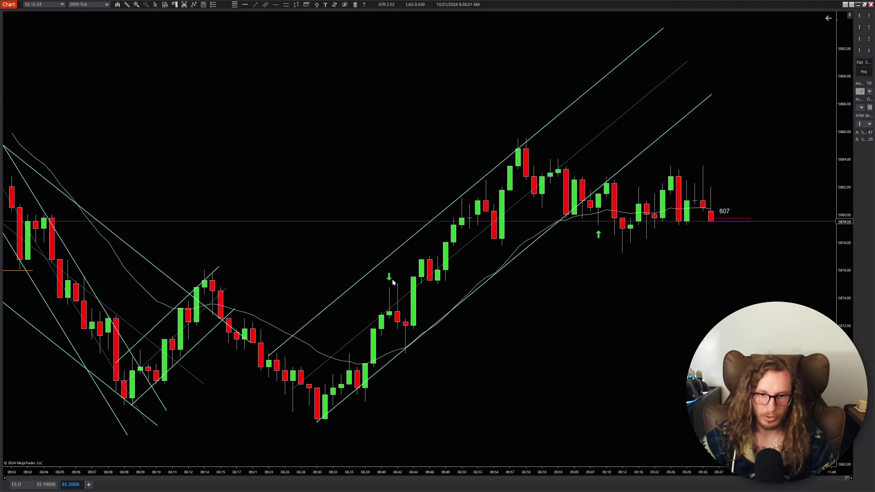
{"action": "scroll", "coordinate": [554, 347], "scroll_direction": "up", "scroll_amount": 2}
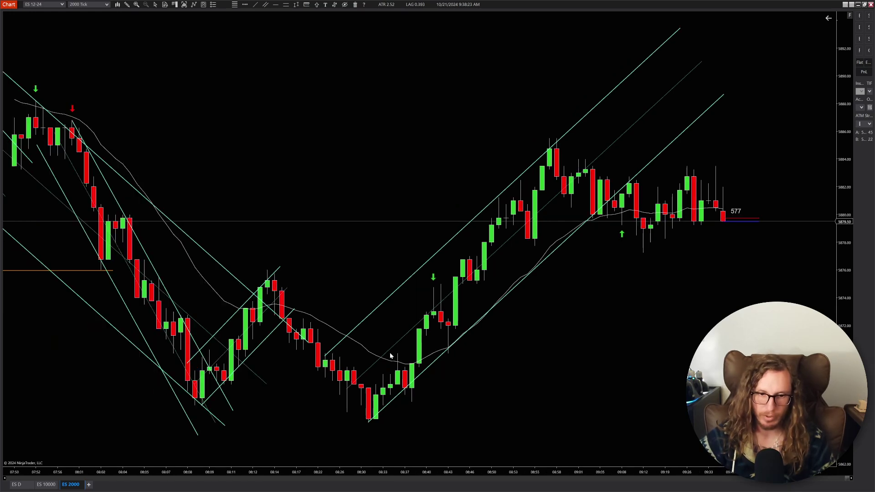
{"action": "scroll", "coordinate": [538, 365], "scroll_direction": "down", "scroll_amount": 2}
{"action": "scroll", "coordinate": [501, 378], "scroll_direction": "down", "scroll_amount": 2}
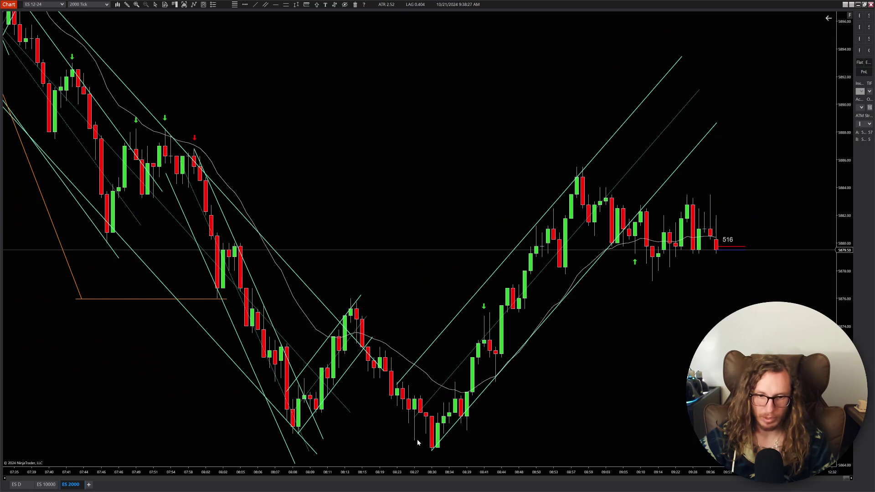
{"action": "scroll", "coordinate": [563, 369], "scroll_direction": "up", "scroll_amount": 2}
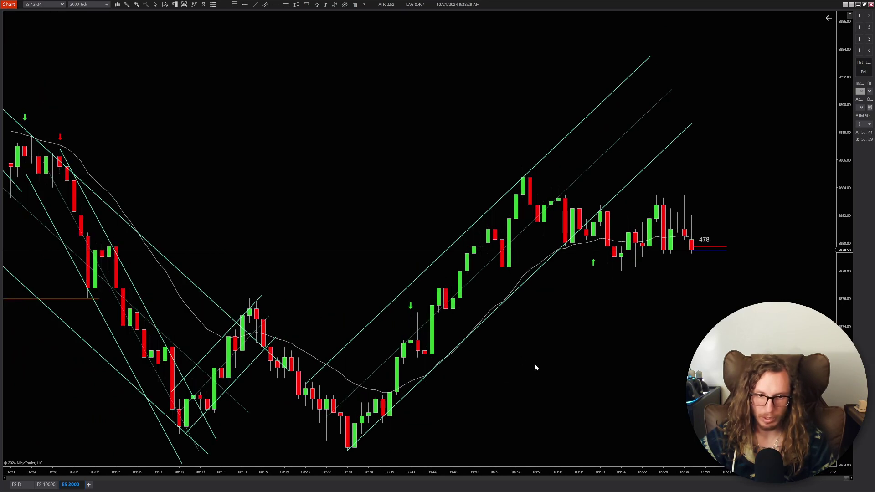
- Place a horizontal line at the highs beside the 08:41 green down arrow, compare the following bars with it, and delete the line
{"action": "scroll", "coordinate": [502, 369], "scroll_direction": "up", "scroll_amount": 1}
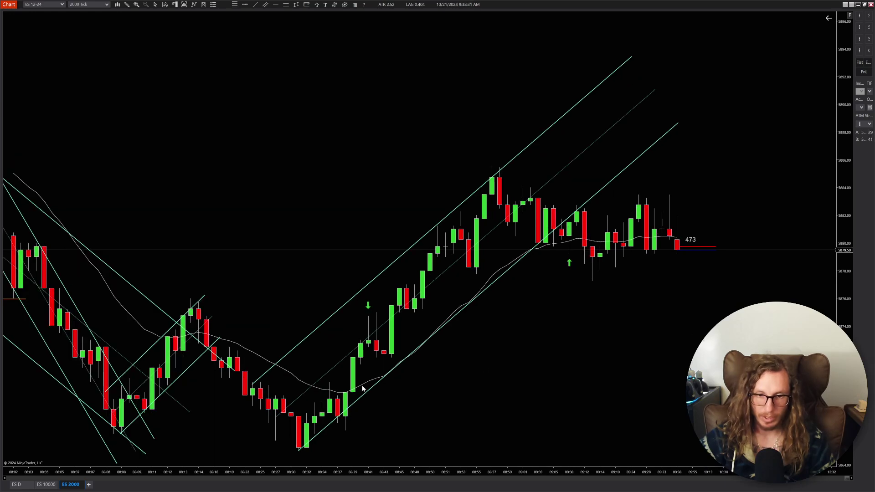
{"action": "left_click_drag", "start_coordinate": [536, 385], "coordinate": [428, 399]}
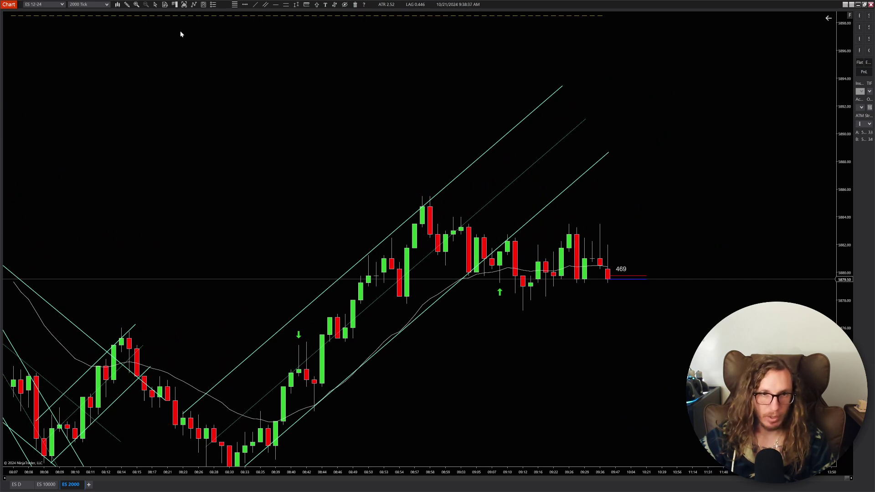
{"action": "left_click", "coordinate": [309, 341]}
{"action": "left_click_drag", "start_coordinate": [128, 344], "coordinate": [202, 342]}
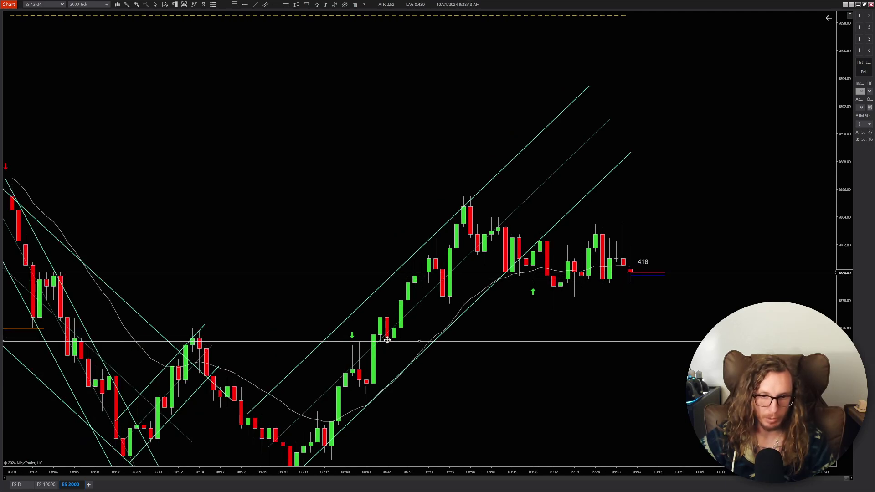
{"action": "key", "text": "Delete"}
- Examine the bars around the green up arrow near 09:08 and measure from that signal bar to the following highs with the ruler
{"action": "scroll", "coordinate": [370, 405], "scroll_direction": "up", "scroll_amount": 3}
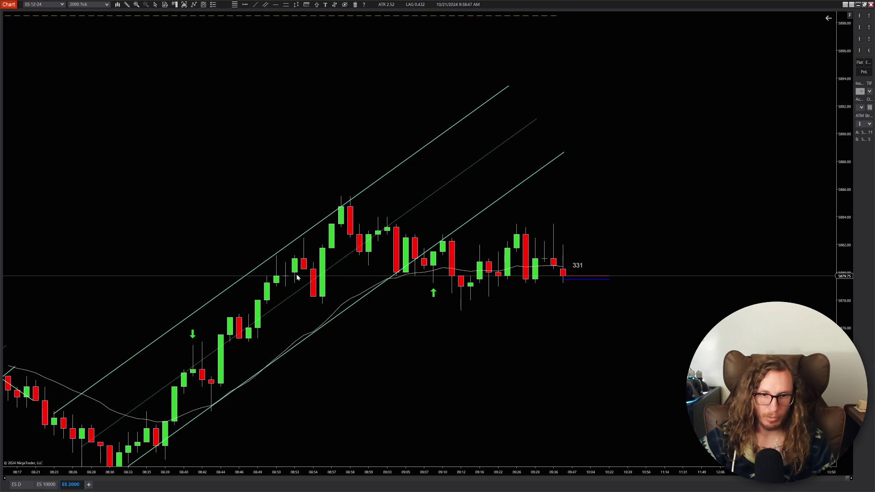
{"action": "scroll", "coordinate": [295, 277], "scroll_direction": "down", "scroll_amount": 2}
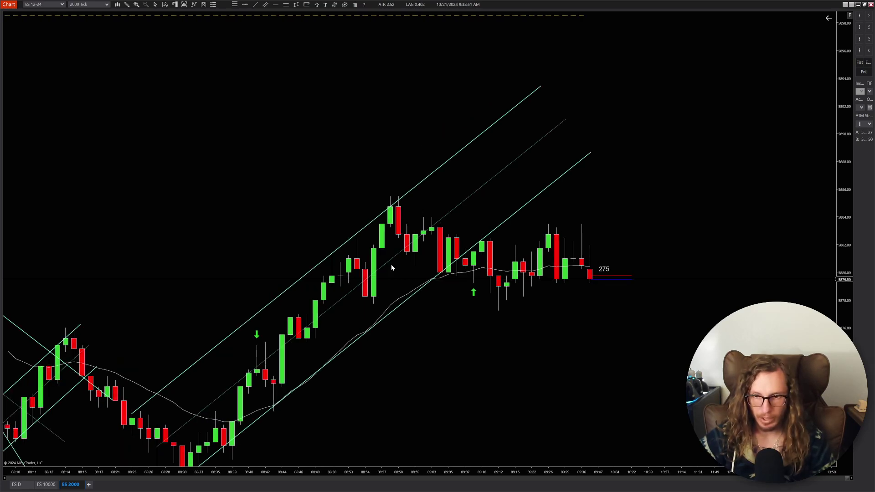
{"action": "scroll", "coordinate": [512, 285], "scroll_direction": "up", "scroll_amount": 3}
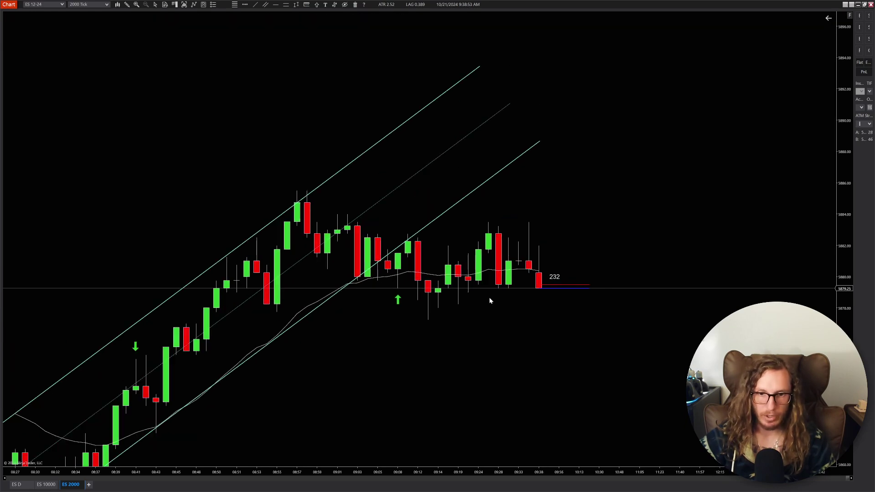
{"action": "left_click_drag", "start_coordinate": [398, 321], "coordinate": [459, 321]}
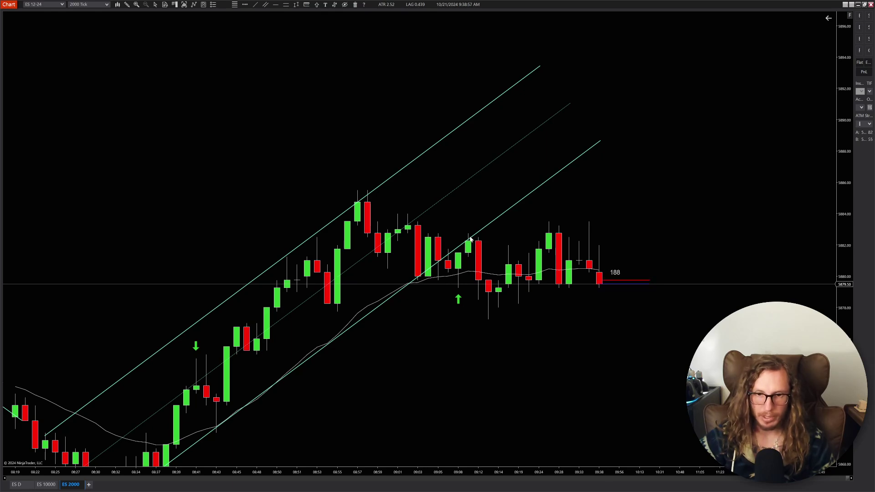
{"action": "left_click_drag", "start_coordinate": [412, 310], "coordinate": [460, 317]}
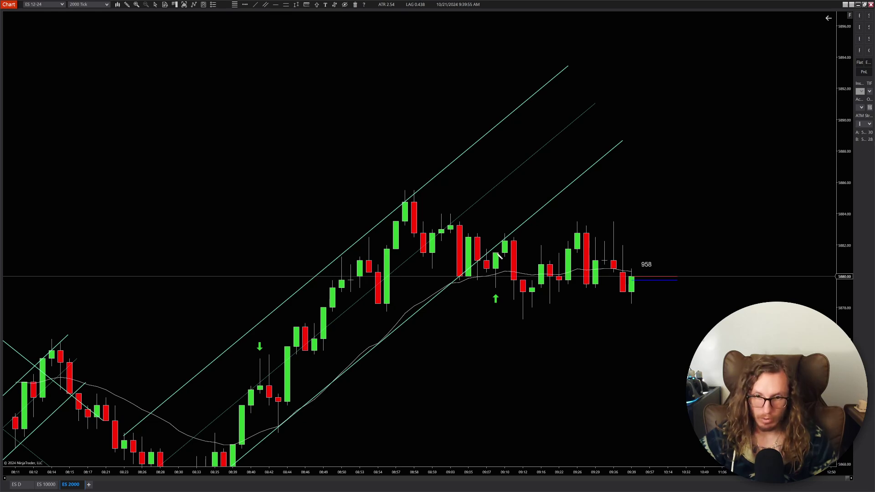
{"action": "left_click_drag", "start_coordinate": [499, 256], "coordinate": [507, 236]}
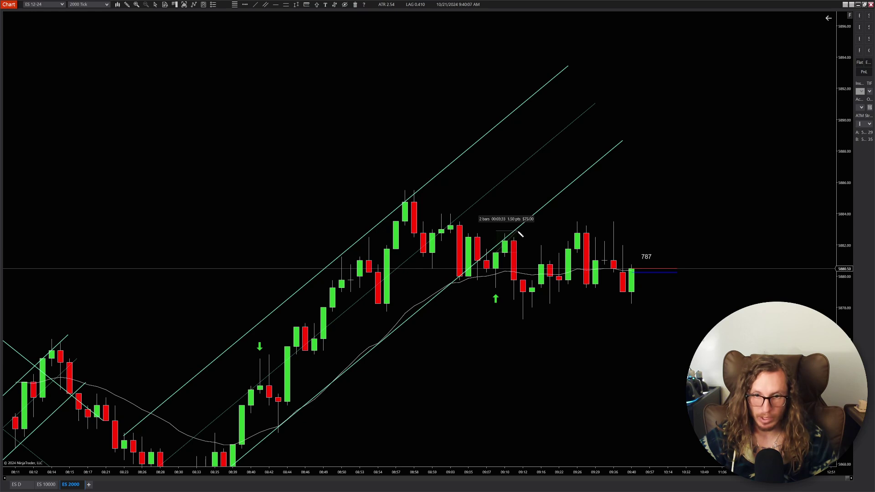
{"action": "key", "text": "Escape"}
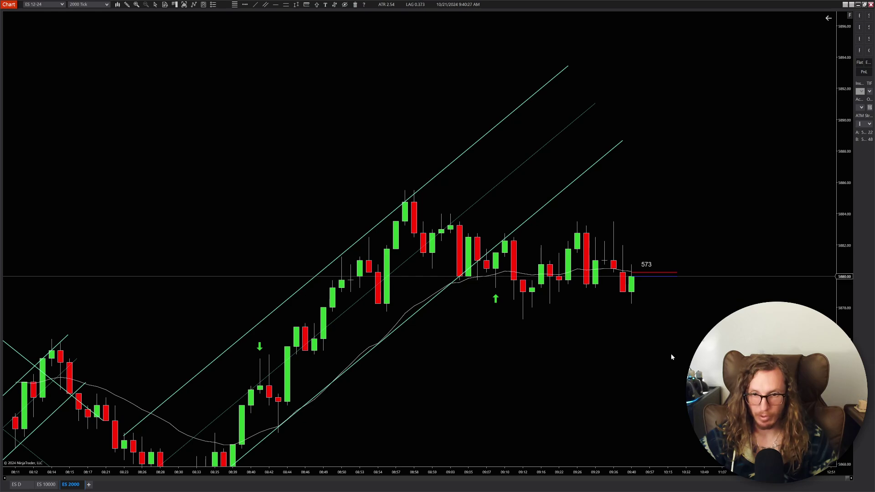
- Draw a range over the sideways bars from about 5879 to 5883.25, extending it back to about 08:58 and beyond the current bar
{"action": "scroll", "coordinate": [542, 301], "scroll_direction": "down", "scroll_amount": 2}
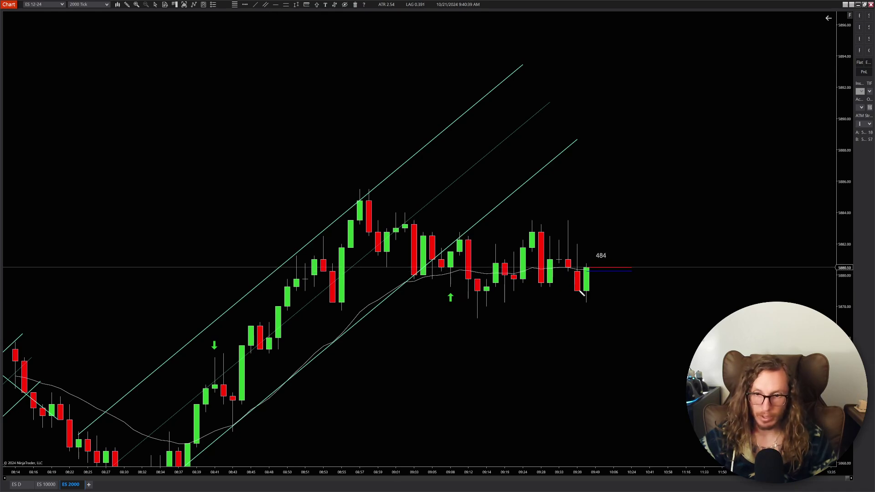
{"action": "mouse_move", "coordinate": [578, 290]}
{"action": "left_mouse_down"}
{"action": "mouse_move", "coordinate": [332, 227]}
{"action": "mouse_move", "coordinate": [363, 211]}
{"action": "mouse_move", "coordinate": [362, 202]}
{"action": "mouse_move", "coordinate": [403, 225]}
{"action": "left_mouse_up"}
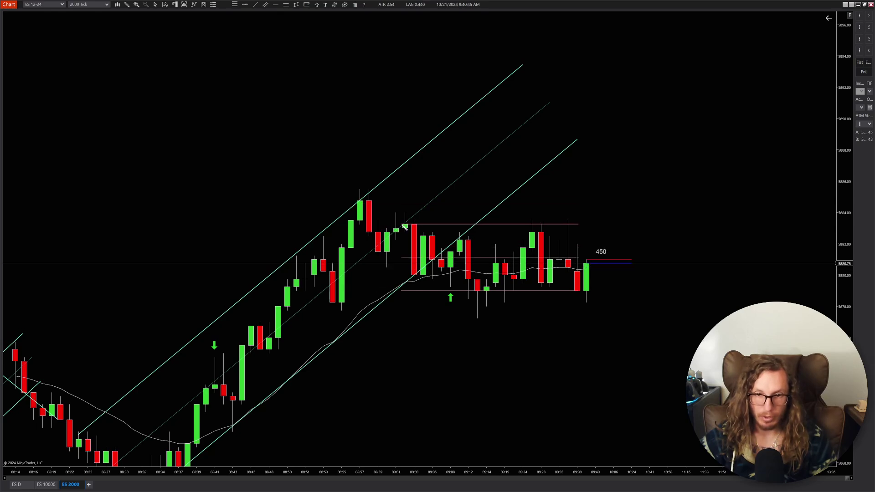
{"action": "double_click", "coordinate": [401, 257]}
{"action": "left_click", "coordinate": [458, 320]}
{"action": "mouse_move", "coordinate": [408, 258]}
{"action": "left_mouse_down"}
{"action": "mouse_move", "coordinate": [335, 251]}
{"action": "mouse_move", "coordinate": [377, 251]}
{"action": "left_mouse_up"}
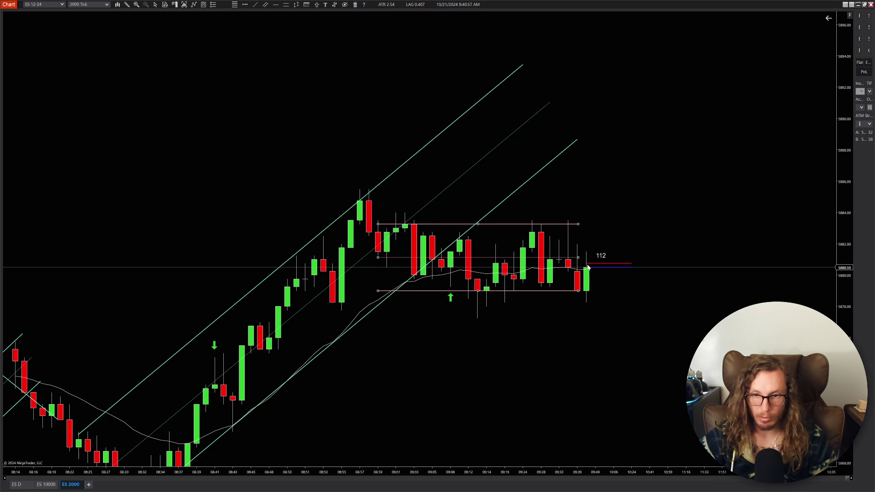
{"action": "left_click_drag", "start_coordinate": [578, 257], "coordinate": [691, 258]}
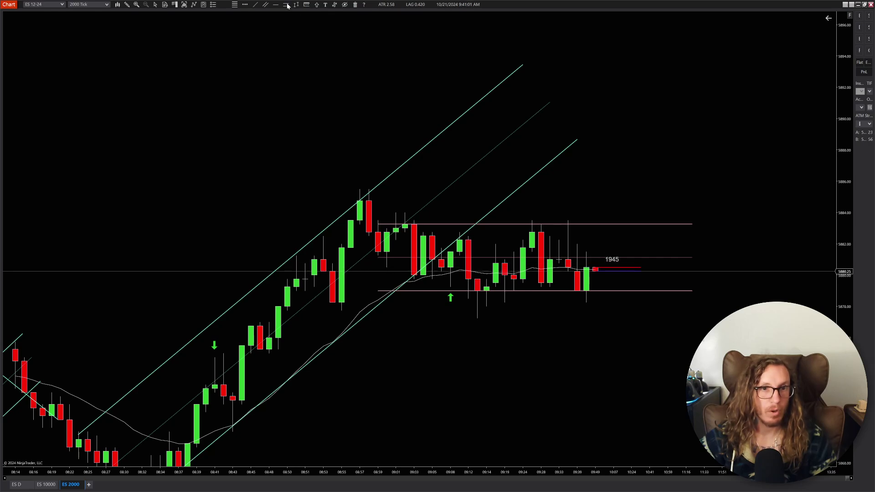
- Draw a wider outer range from about 5878.25 to 5884.75, starting at the last pullback before the rally peak and extending beyond the current bar
{"action": "left_click", "coordinate": [337, 308]}
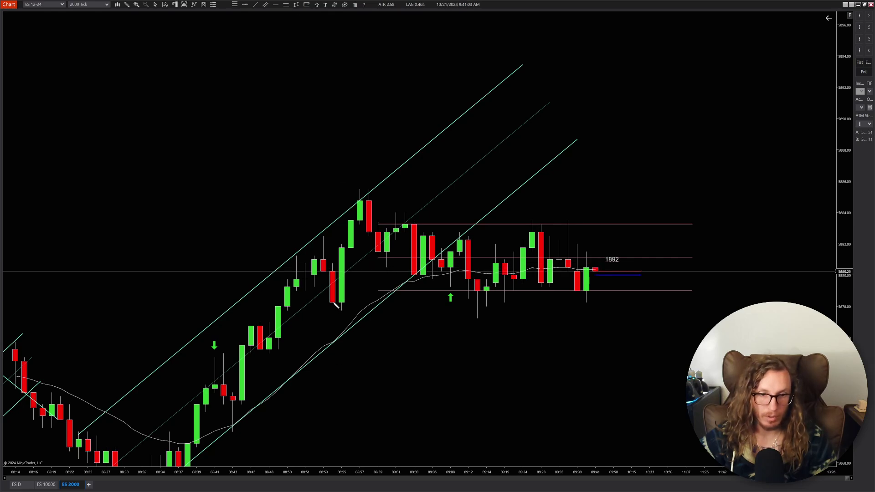
{"action": "mouse_move", "coordinate": [332, 302]}
{"action": "left_mouse_down"}
{"action": "mouse_move", "coordinate": [367, 250]}
{"action": "mouse_move", "coordinate": [373, 204]}
{"action": "left_mouse_up"}
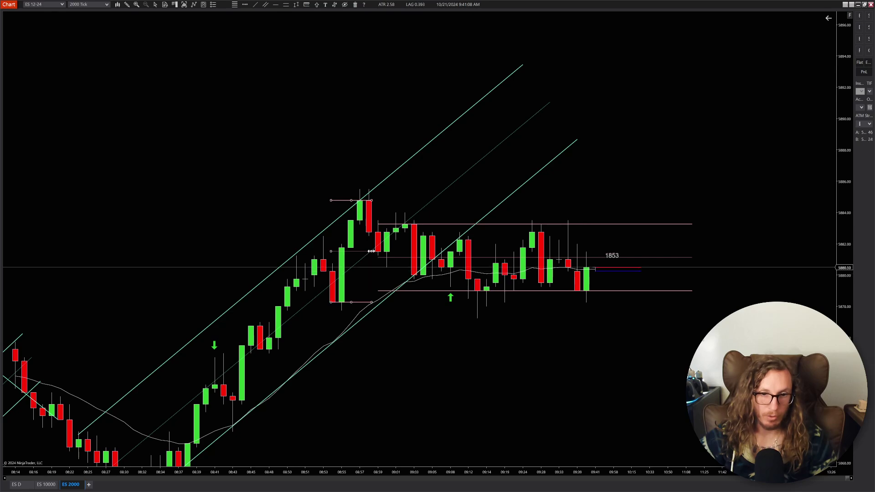
{"action": "left_click_drag", "start_coordinate": [373, 252], "coordinate": [686, 267]}
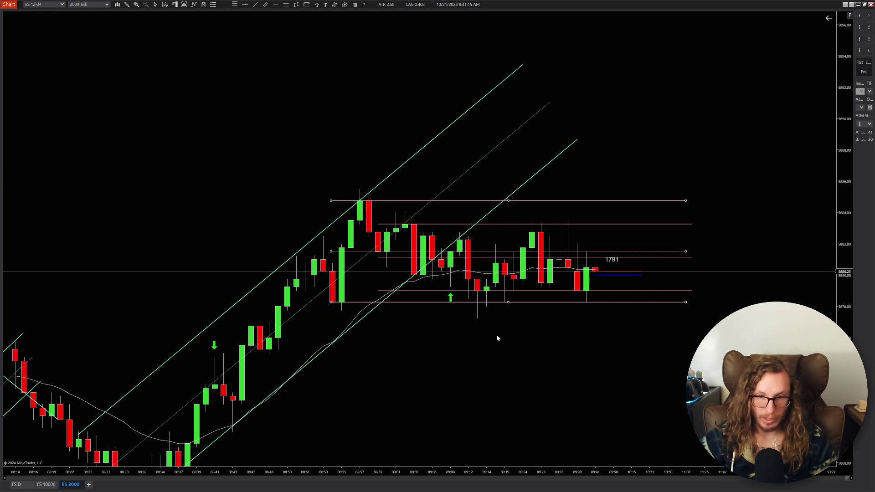
{"action": "left_click_drag", "start_coordinate": [508, 303], "coordinate": [507, 304]}
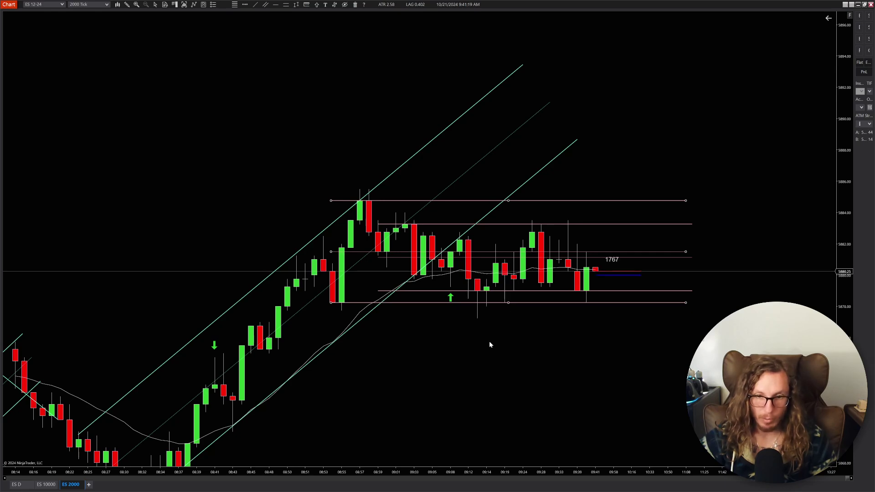
{"action": "left_click", "coordinate": [519, 321]}
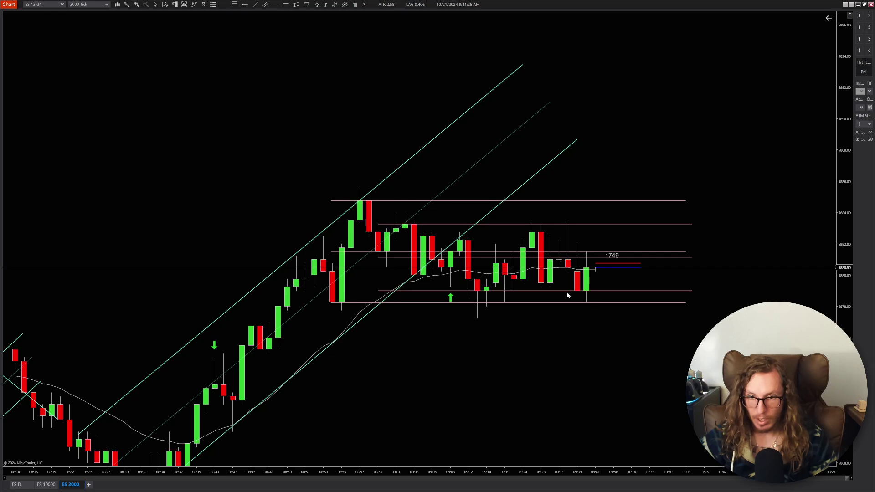
- Set the inner range's area opacity to 10% and apply it
{"action": "double_click", "coordinate": [592, 290]}
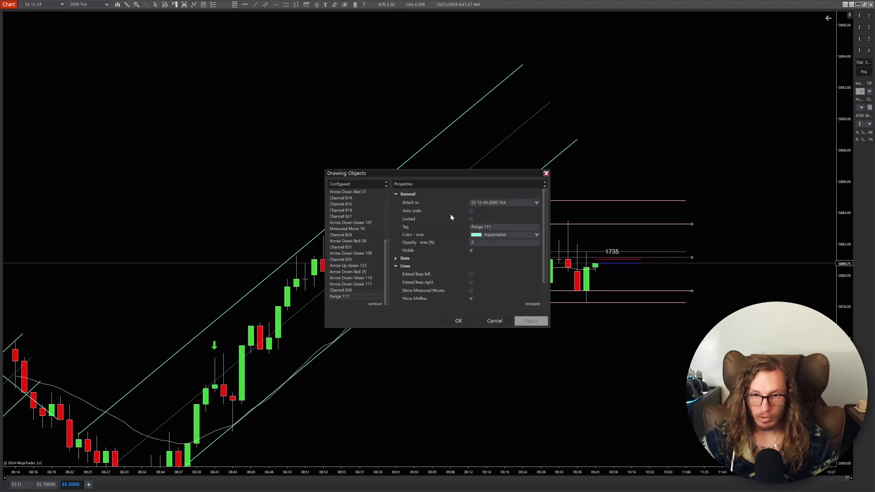
{"action": "left_click", "coordinate": [477, 244]}
{"action": "type", "text": "10"}
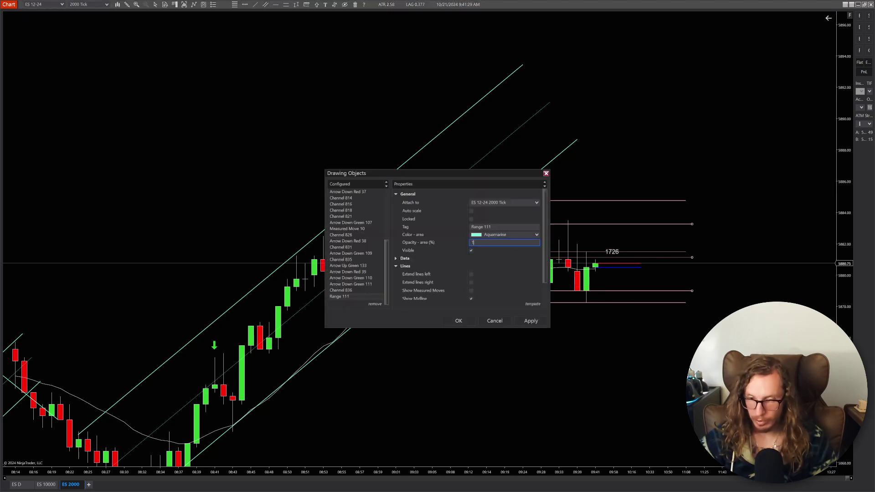
{"action": "left_click", "coordinate": [531, 320]}
{"action": "left_click", "coordinate": [459, 321]}
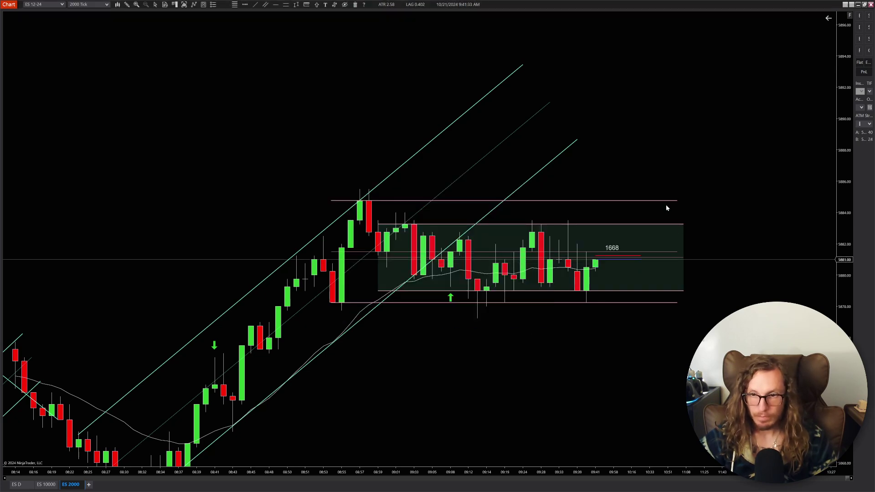
- Extend the outer range further forward, try its upper line at the recent highs, and return that line to the rally peak
{"action": "left_click", "coordinate": [675, 252]}
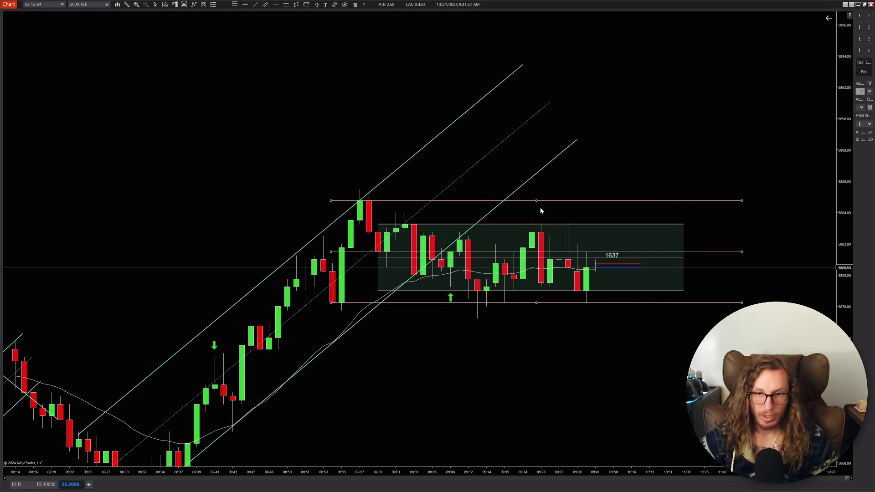
{"action": "left_click_drag", "start_coordinate": [536, 201], "coordinate": [539, 220]}
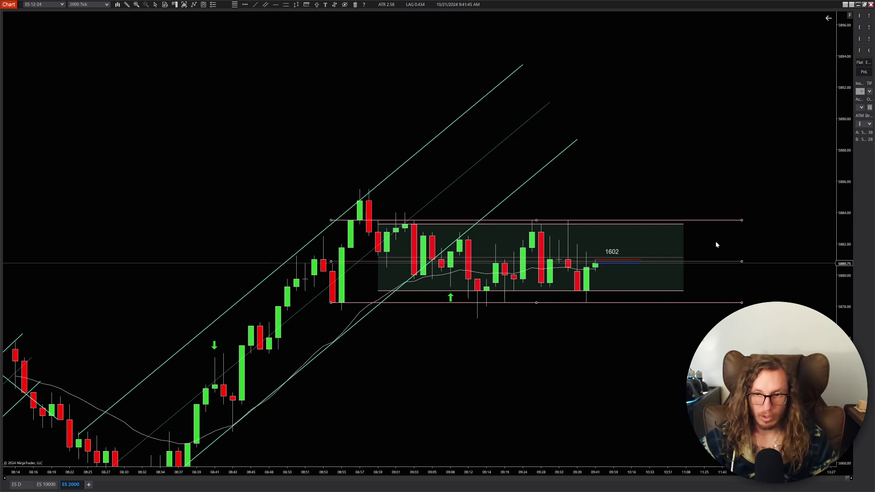
{"action": "left_click_drag", "start_coordinate": [536, 220], "coordinate": [539, 202]}
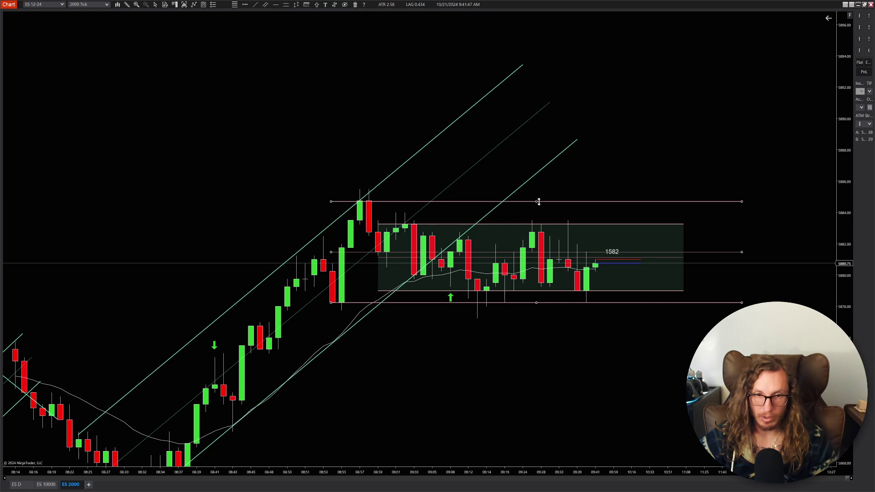
{"action": "left_click", "coordinate": [694, 215]}
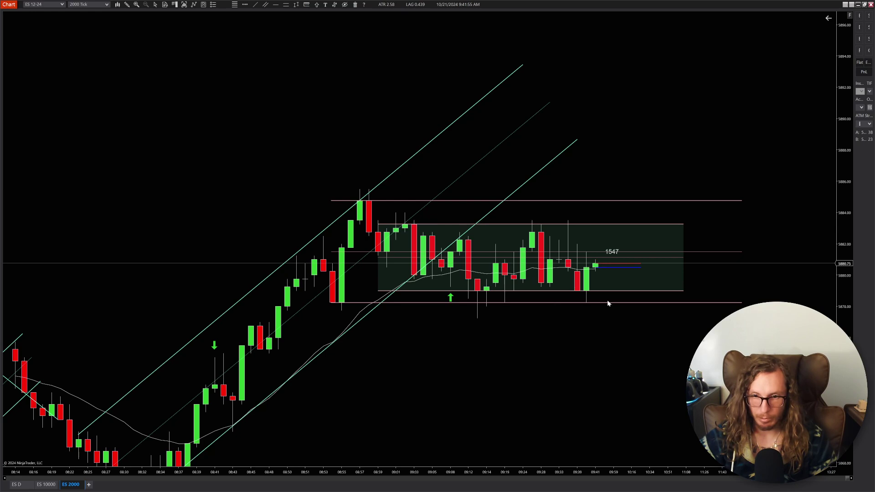
- Examine the two ranges against the preceding sell-off, the 08:30 low and the rising channel
{"action": "scroll", "coordinate": [657, 389], "scroll_direction": "down", "scroll_amount": 3}
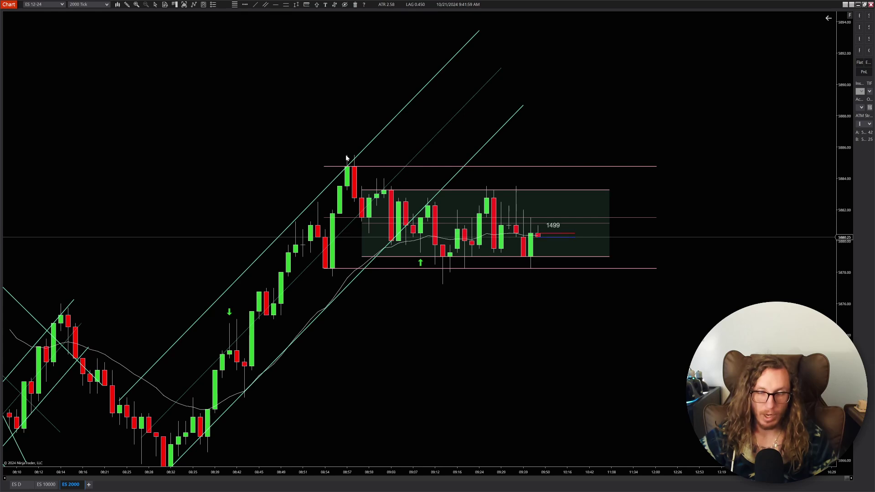
{"action": "scroll", "coordinate": [545, 245], "scroll_direction": "down", "scroll_amount": 2}
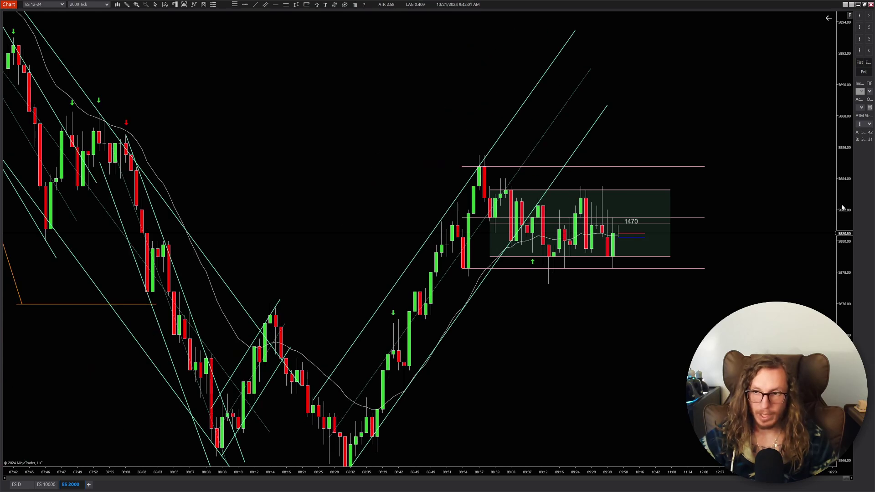
{"action": "scroll", "coordinate": [541, 222], "scroll_direction": "down", "scroll_amount": 2}
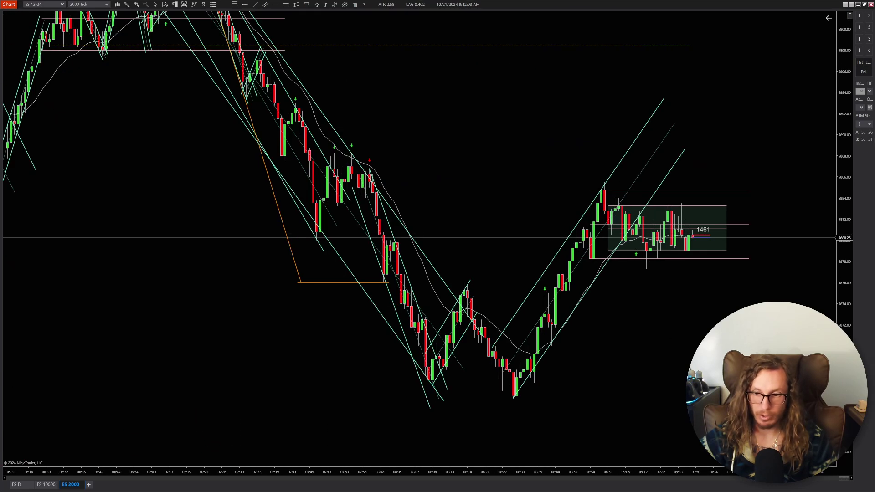
{"action": "scroll", "coordinate": [376, 209], "scroll_direction": "up", "scroll_amount": 2}
{"action": "scroll", "coordinate": [577, 299], "scroll_direction": "up", "scroll_amount": 2}
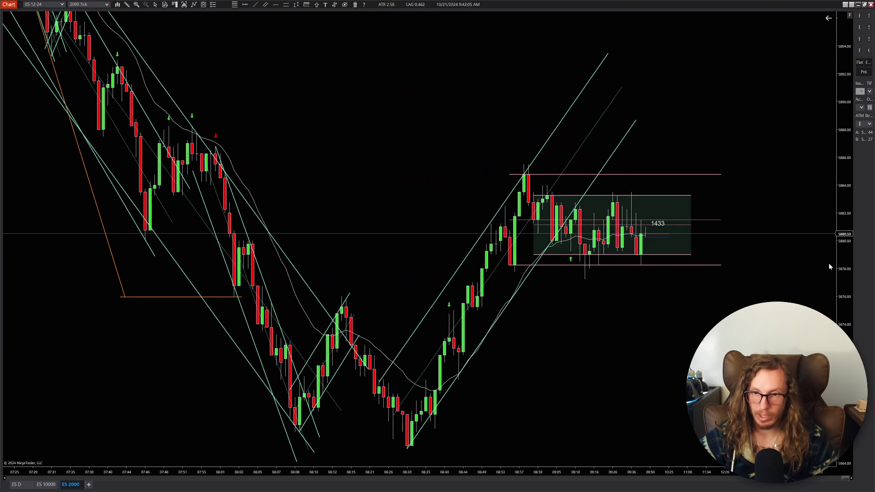
{"action": "scroll", "coordinate": [567, 307], "scroll_direction": "up", "scroll_amount": 1}
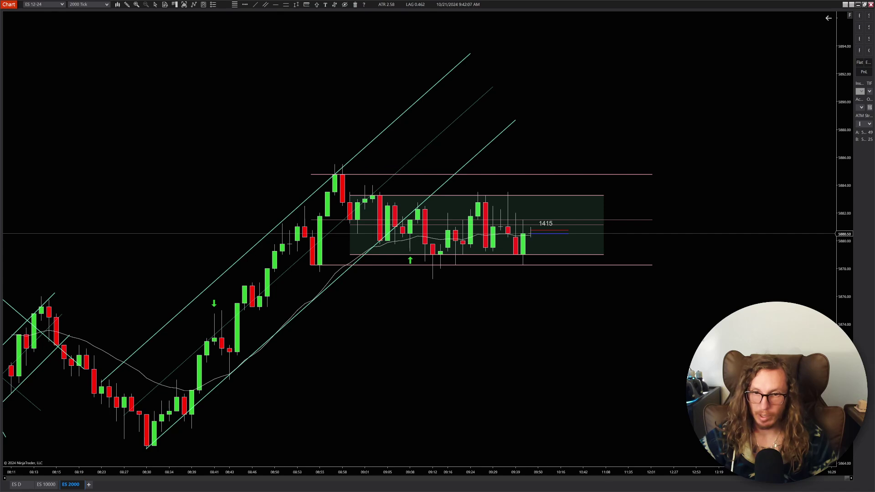
{"action": "scroll", "coordinate": [538, 304], "scroll_direction": "down", "scroll_amount": 1}
{"action": "scroll", "coordinate": [521, 303], "scroll_direction": "up", "scroll_amount": 2}
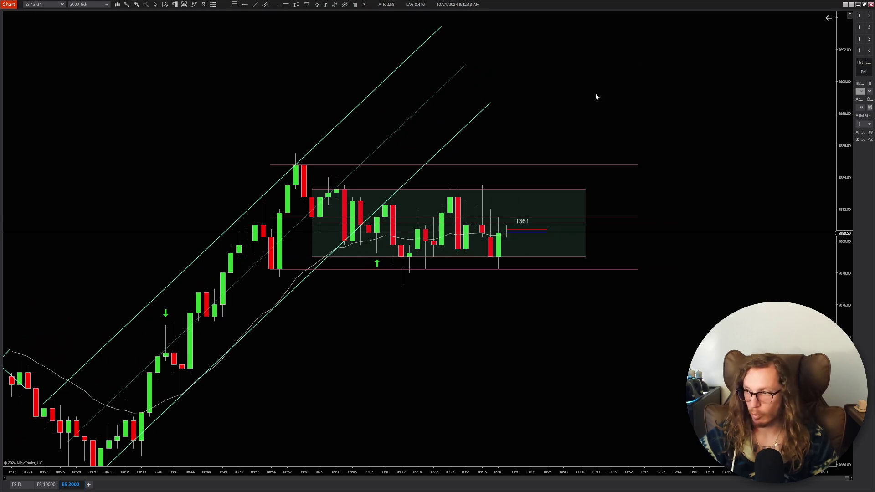
{"action": "left_click_drag", "start_coordinate": [499, 338], "coordinate": [506, 360]}
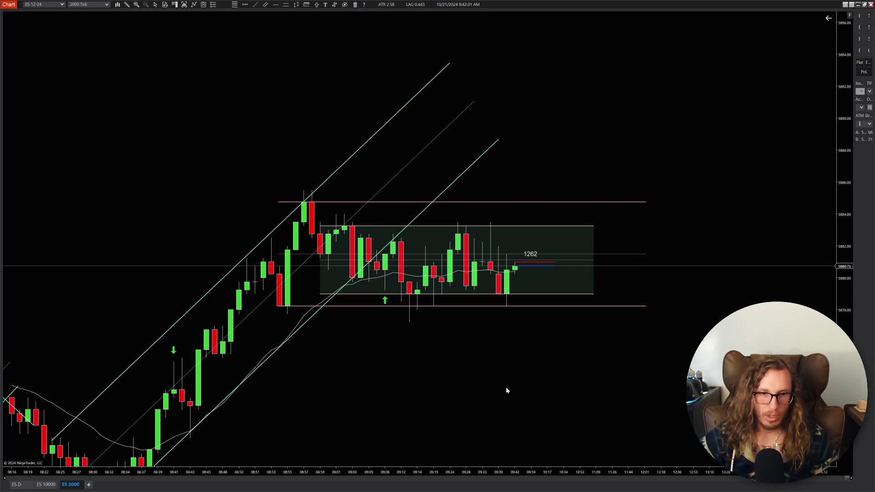
{"action": "scroll", "coordinate": [506, 390], "scroll_direction": "left", "scroll_amount": 8}
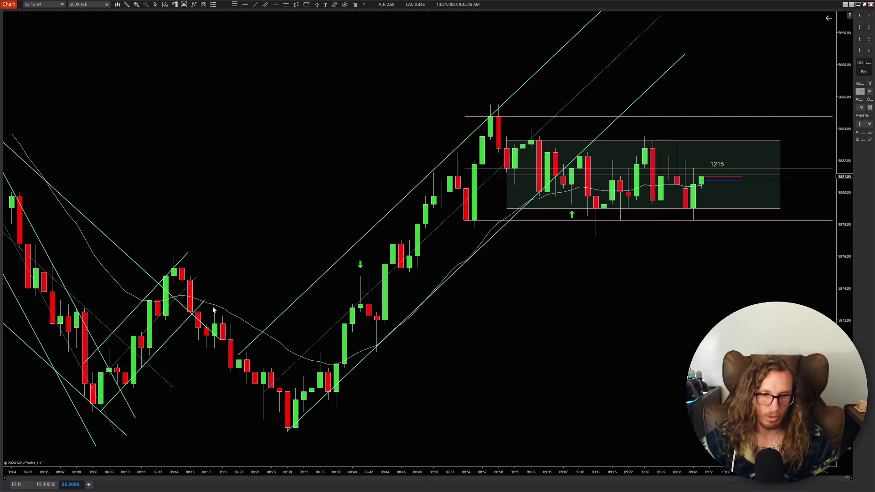
{"action": "left_click_drag", "start_coordinate": [741, 329], "coordinate": [521, 395]}
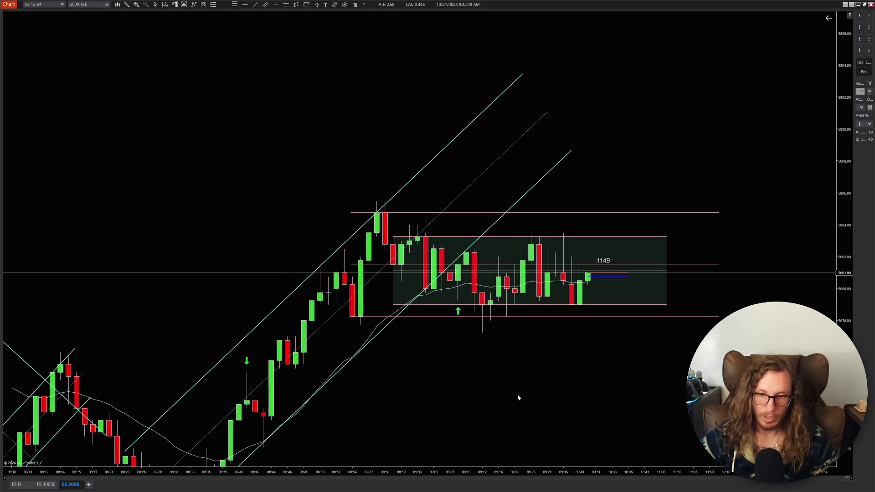
{"action": "scroll", "coordinate": [519, 397], "scroll_direction": "up", "scroll_amount": 1}
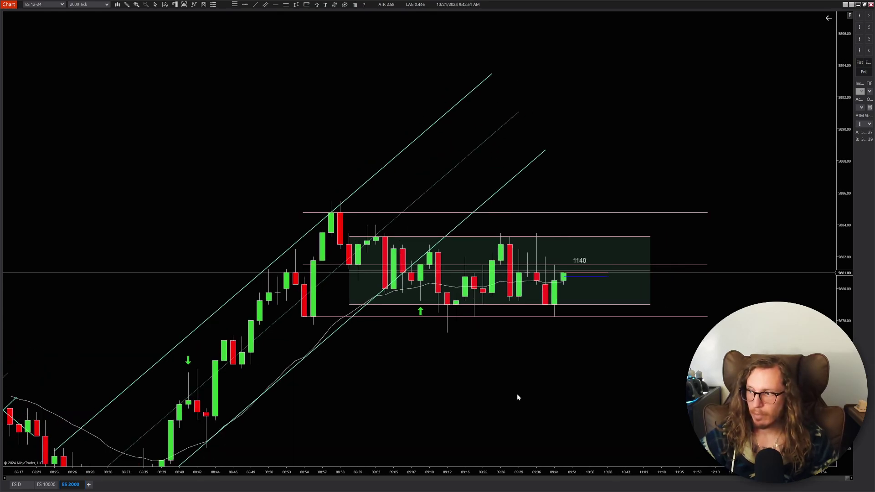